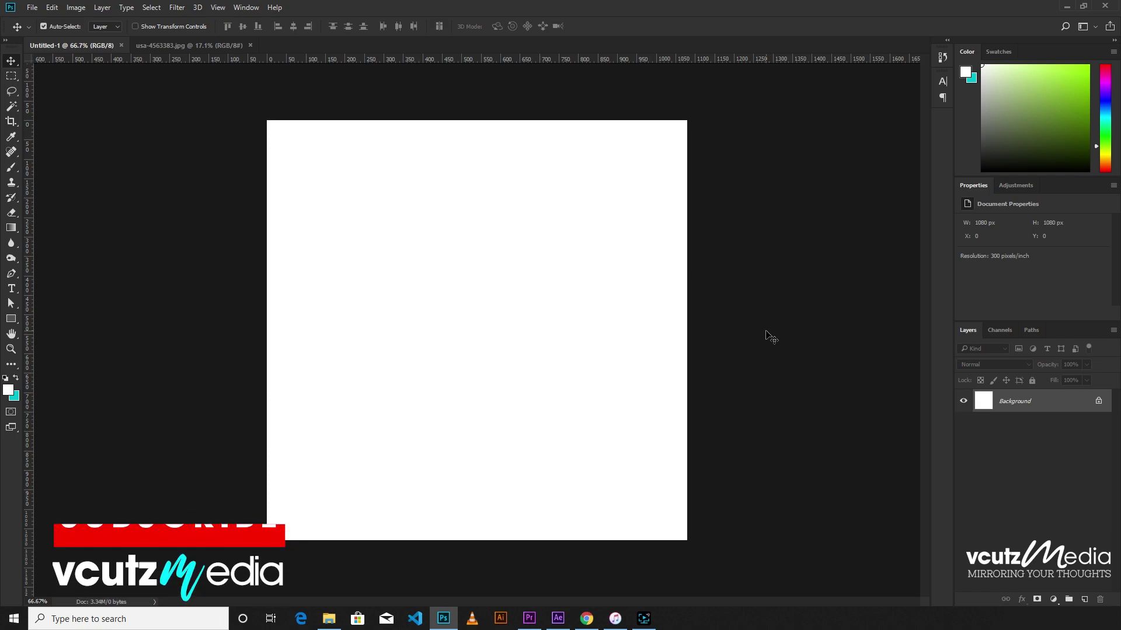
Bring the usa-4563383.jpg skyline document to the front and zoom in slightly.
{"action": "left_click", "coordinate": [198, 45]}
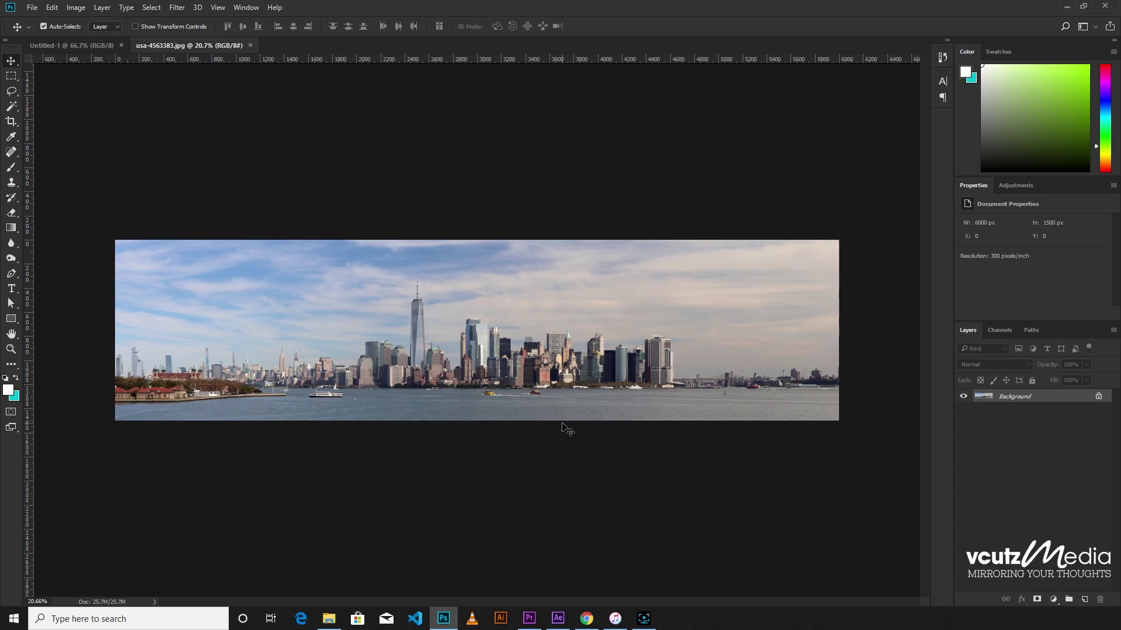
{"action": "scroll", "coordinate": [542, 385], "scroll_direction": "up", "scroll_amount": 1}
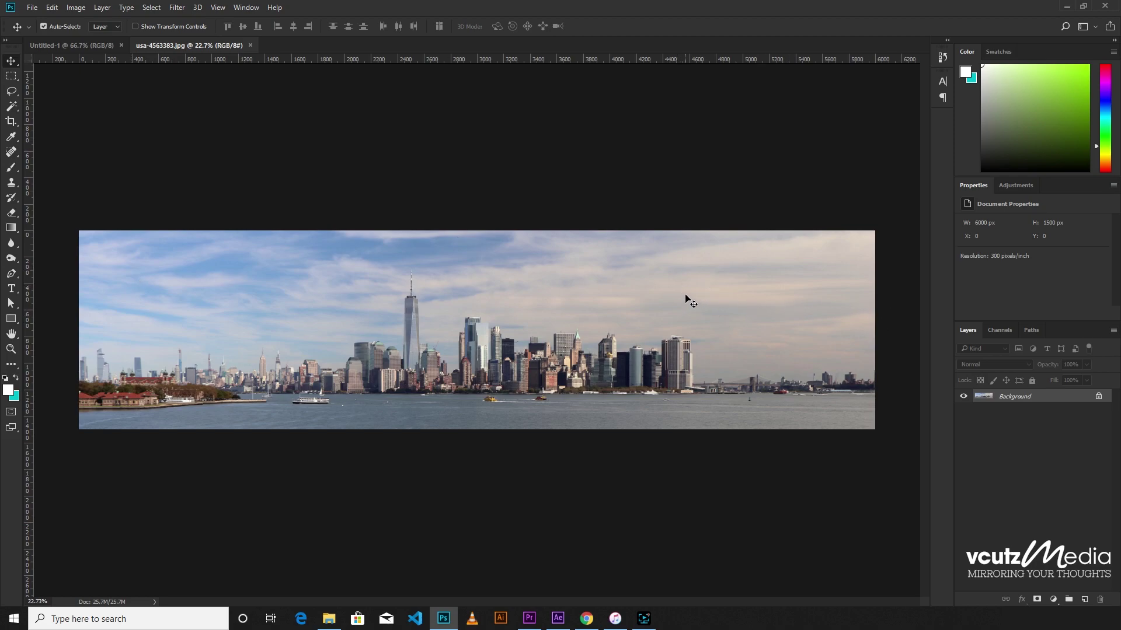
{"action": "left_click", "coordinate": [725, 286]}
{"action": "left_click", "coordinate": [796, 311]}
Copy the skyline's right end to a new layer, flip it horizontally, and move it to the left edge.
{"action": "left_click", "coordinate": [12, 76]}
{"action": "left_click_drag", "start_coordinate": [689, 221], "coordinate": [877, 431]}
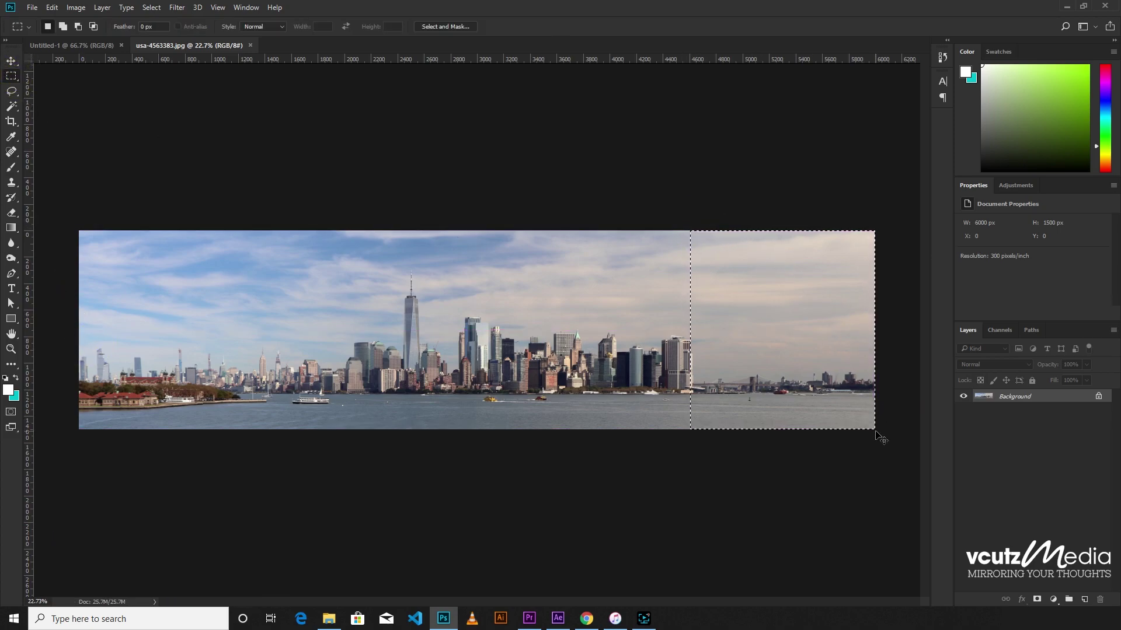
{"action": "key", "text": "ctrl+j"}
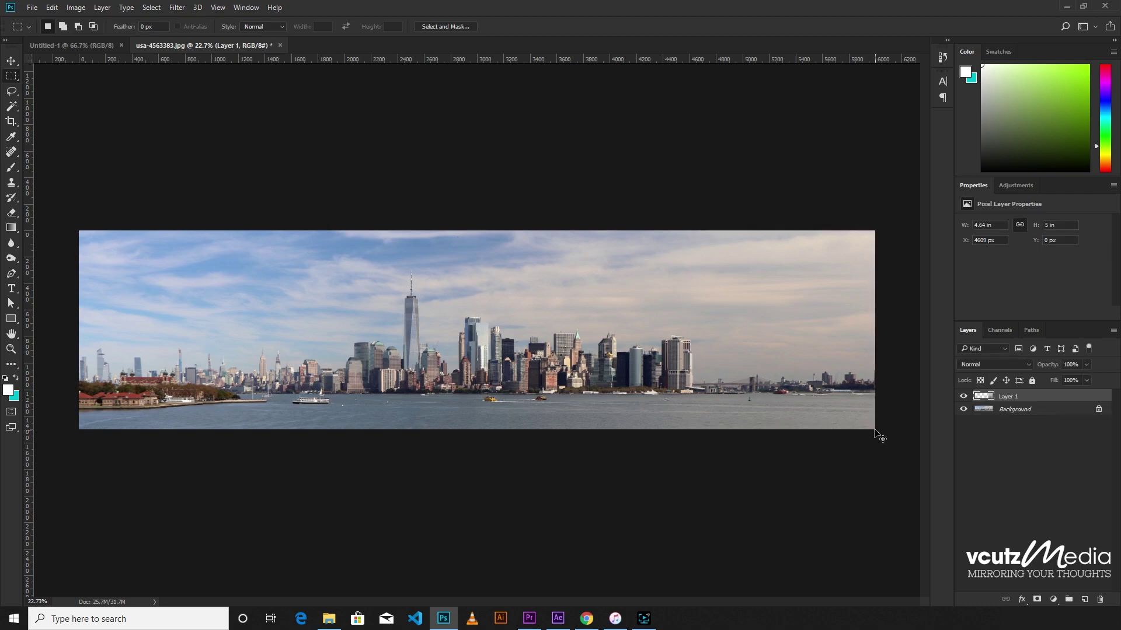
{"action": "key", "text": "ctrl+t"}
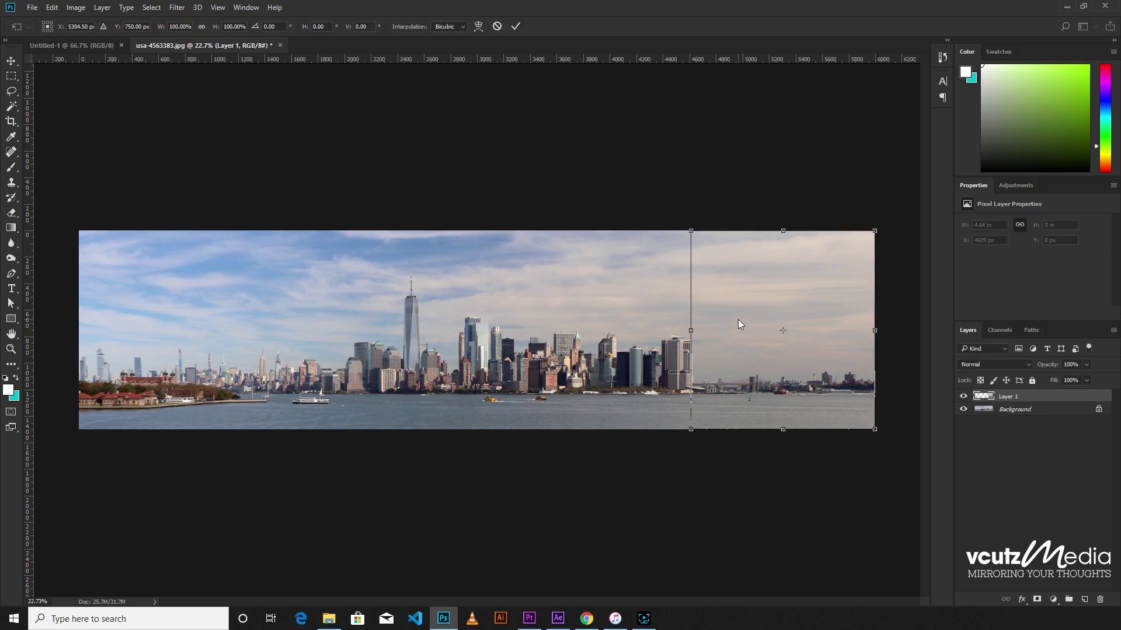
{"action": "right_click", "coordinate": [739, 320]}
{"action": "left_click", "coordinate": [780, 494]}
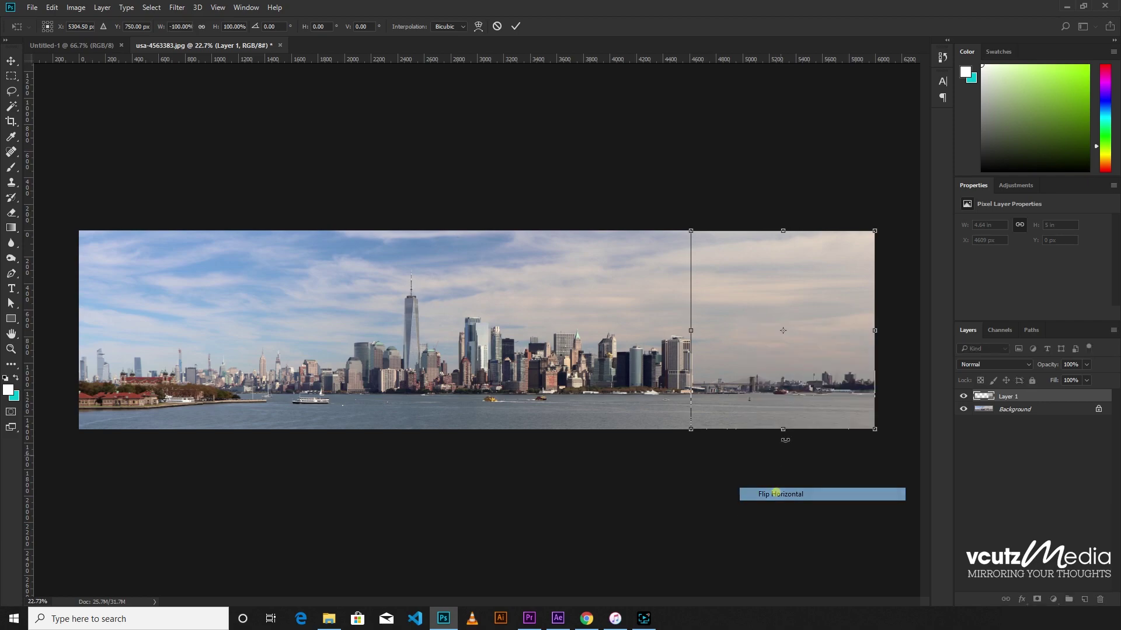
{"action": "left_click_drag", "start_coordinate": [761, 294], "coordinate": [199, 296]}
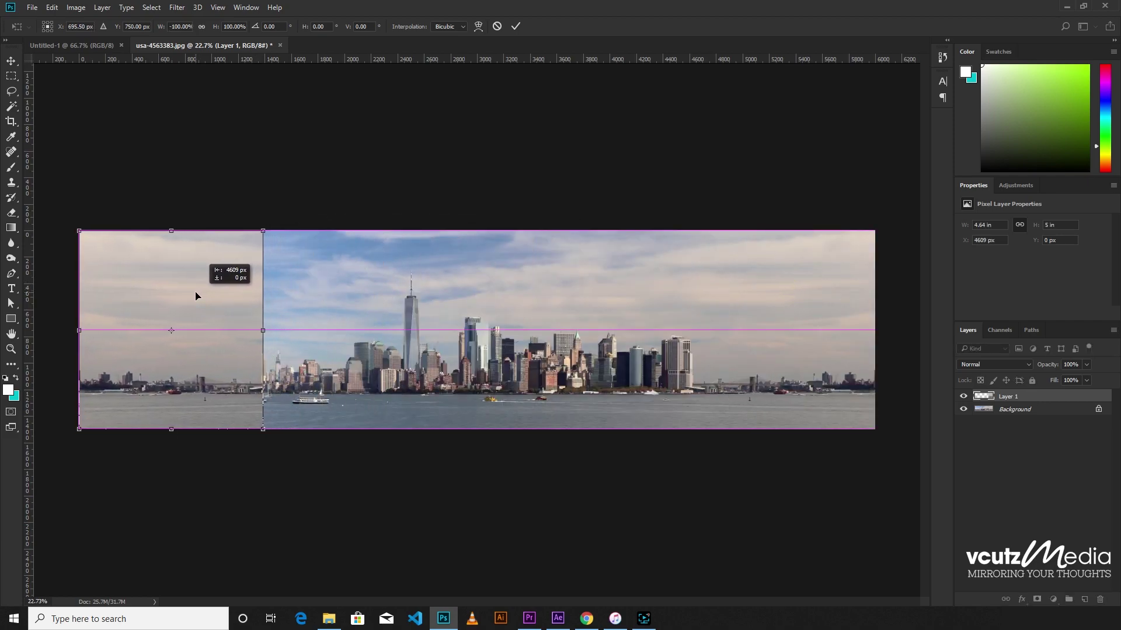
{"action": "key", "text": "m"}
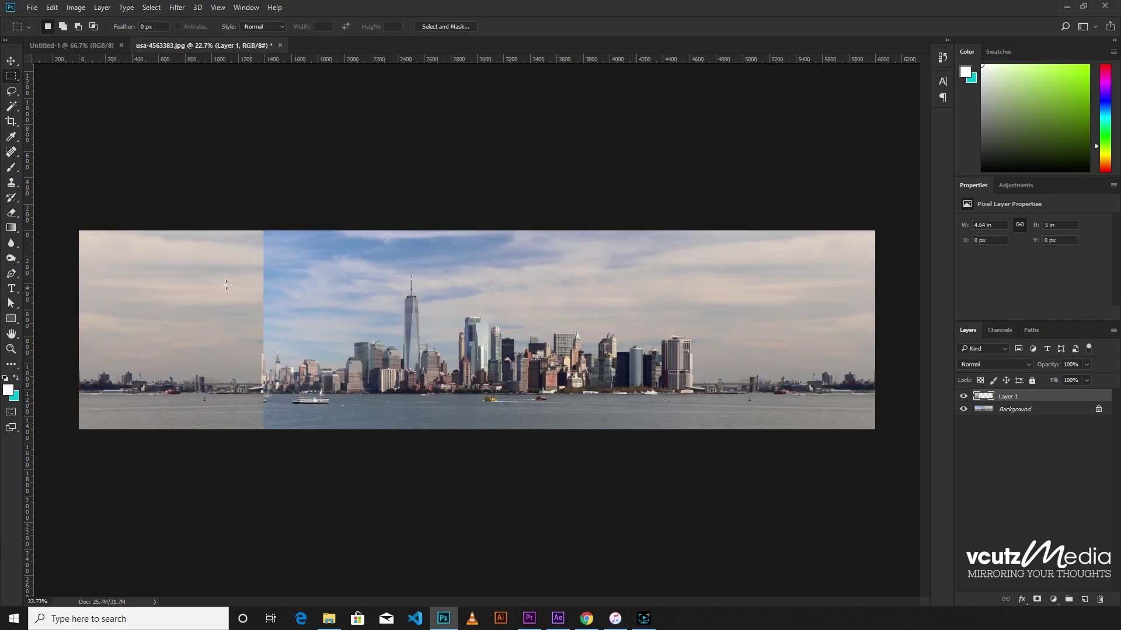
Stretch the mirrored left strip wider toward the skyline.
{"action": "key", "text": "ctrl+t"}
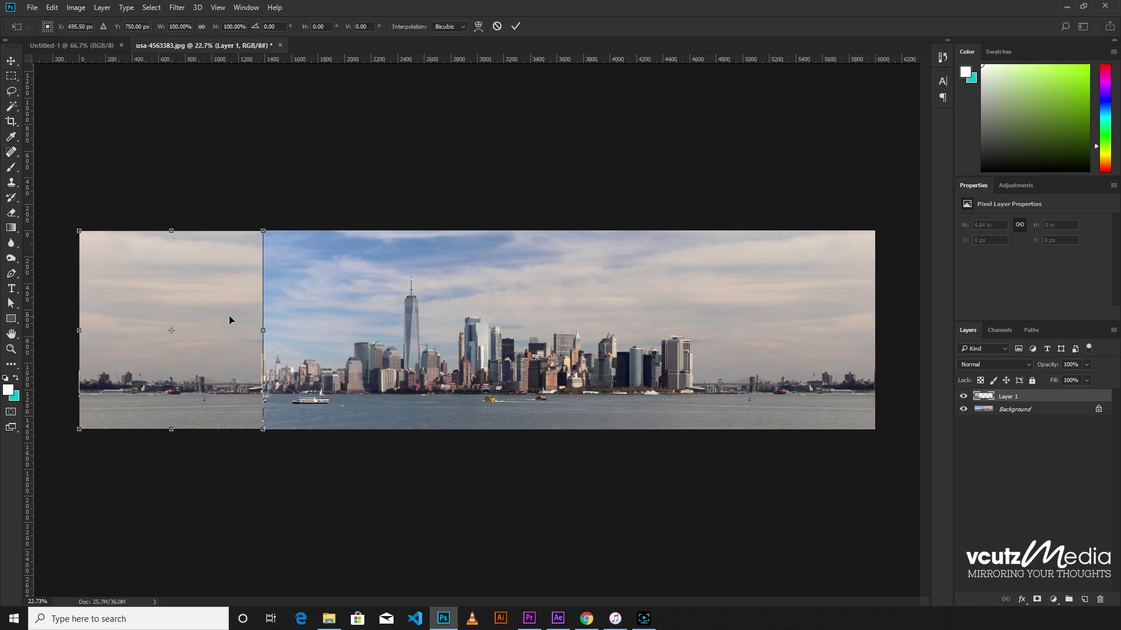
{"action": "left_click_drag", "start_coordinate": [263, 332], "coordinate": [320, 331]}
{"action": "key", "text": "Return"}
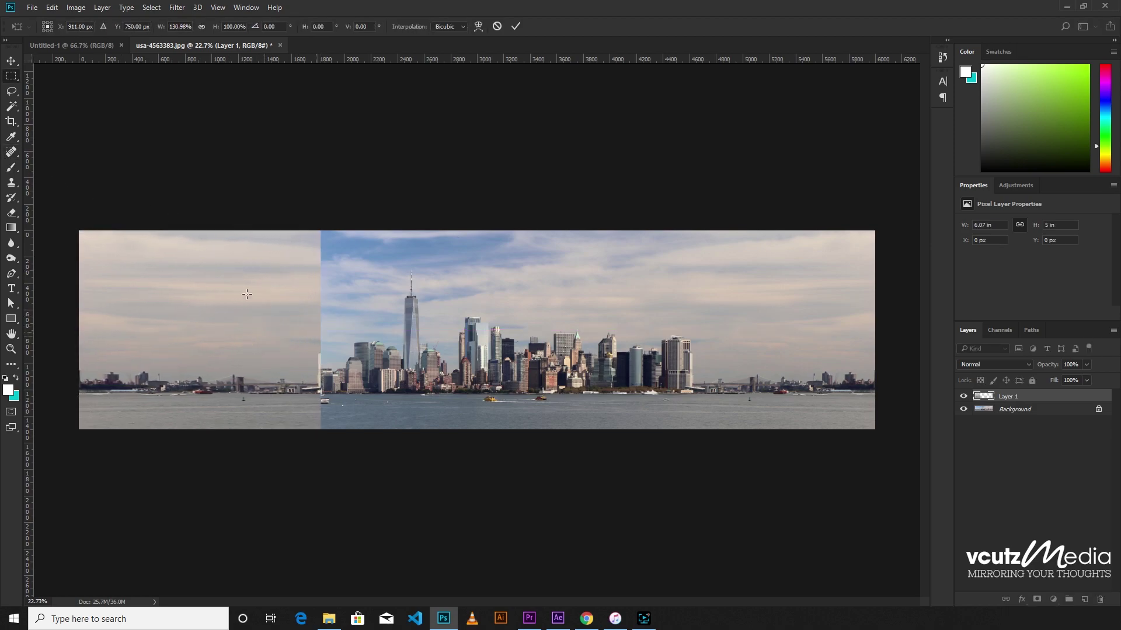
Erase along the mirrored strip's seam with an enlarged eraser so it blends into the original sky.
{"action": "left_click", "coordinate": [11, 213]}
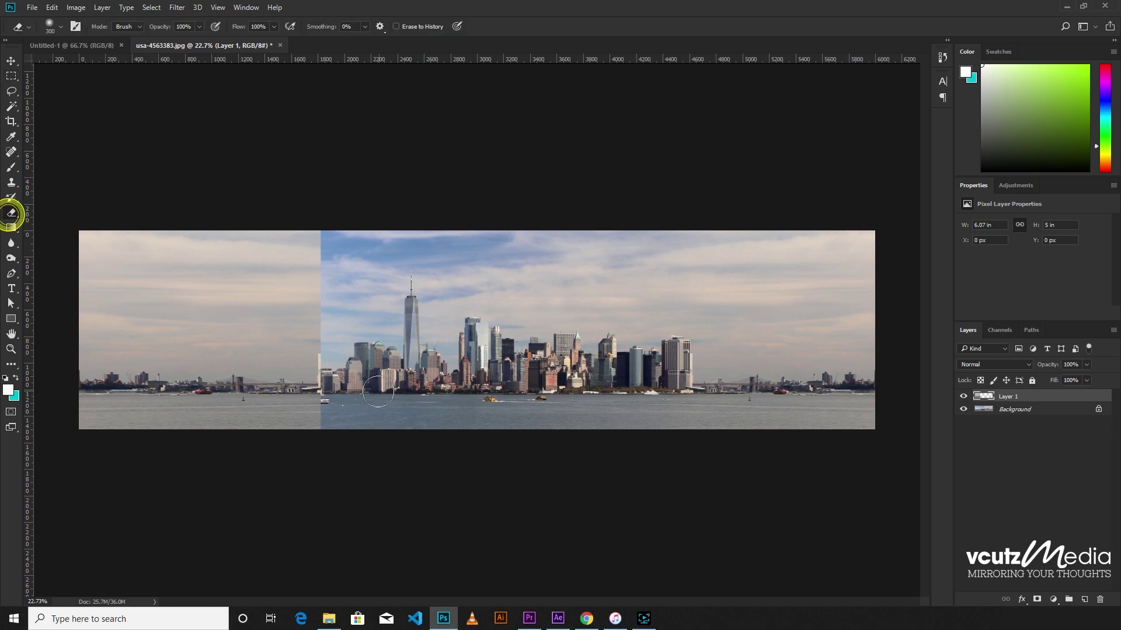
{"action": "left_click_drag", "start_coordinate": [318, 368], "coordinate": [193, 291]}
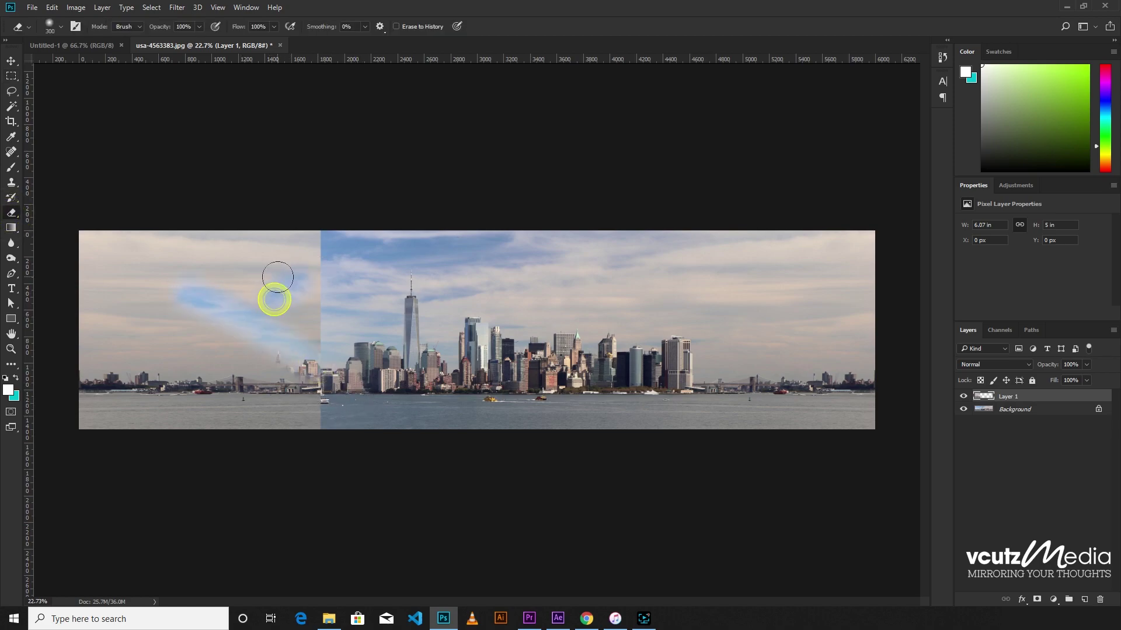
{"action": "key", "text": "ctrl+z"}
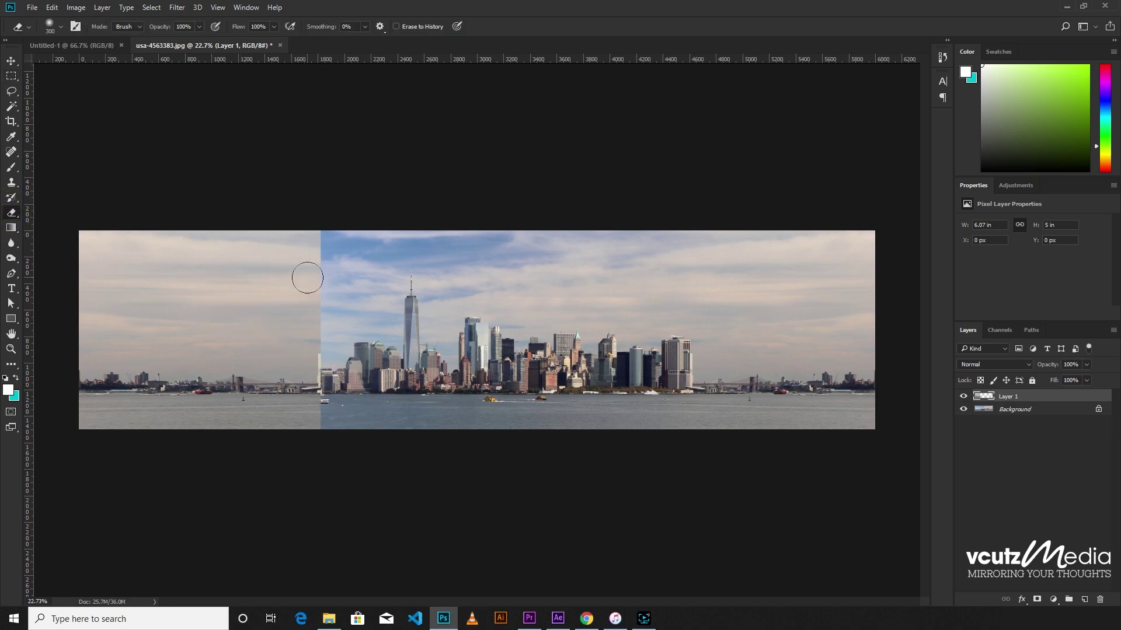
{"action": "key", "text": "bracketright"}
{"action": "key", "text": "bracketright"}
{"action": "key", "text": "bracketright"}
{"action": "key", "text": "bracketright"}
{"action": "key", "text": "bracketright"}
{"action": "key", "text": "bracketright"}
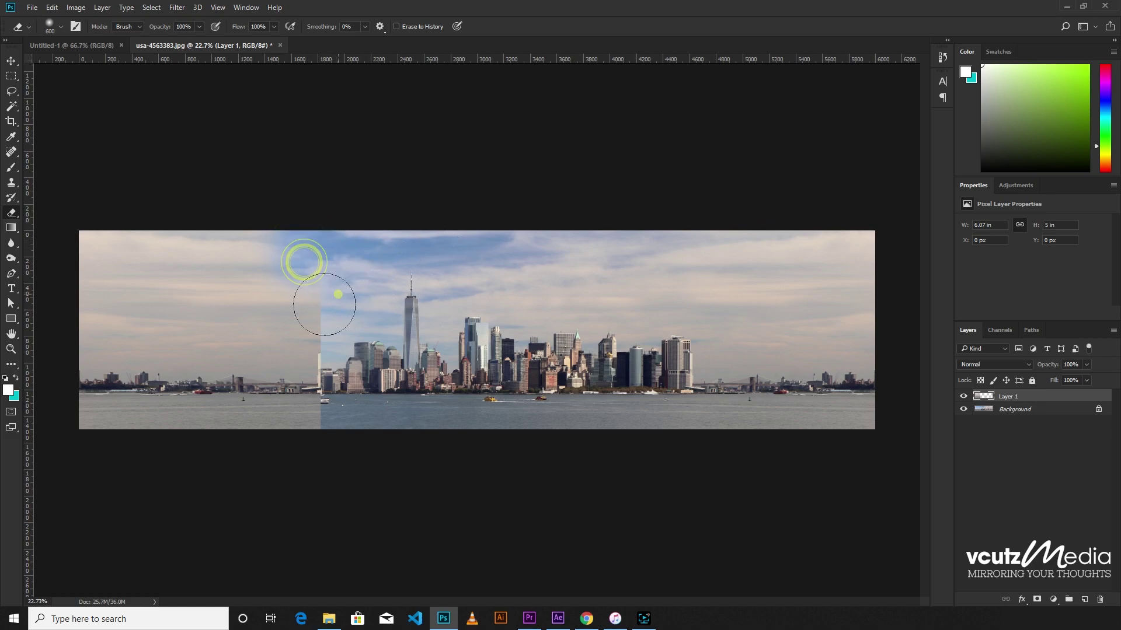
{"action": "left_click_drag", "start_coordinate": [324, 245], "coordinate": [329, 313]}
{"action": "key", "text": "bracketright"}
{"action": "key", "text": "bracketright"}
{"action": "key", "text": "bracketright"}
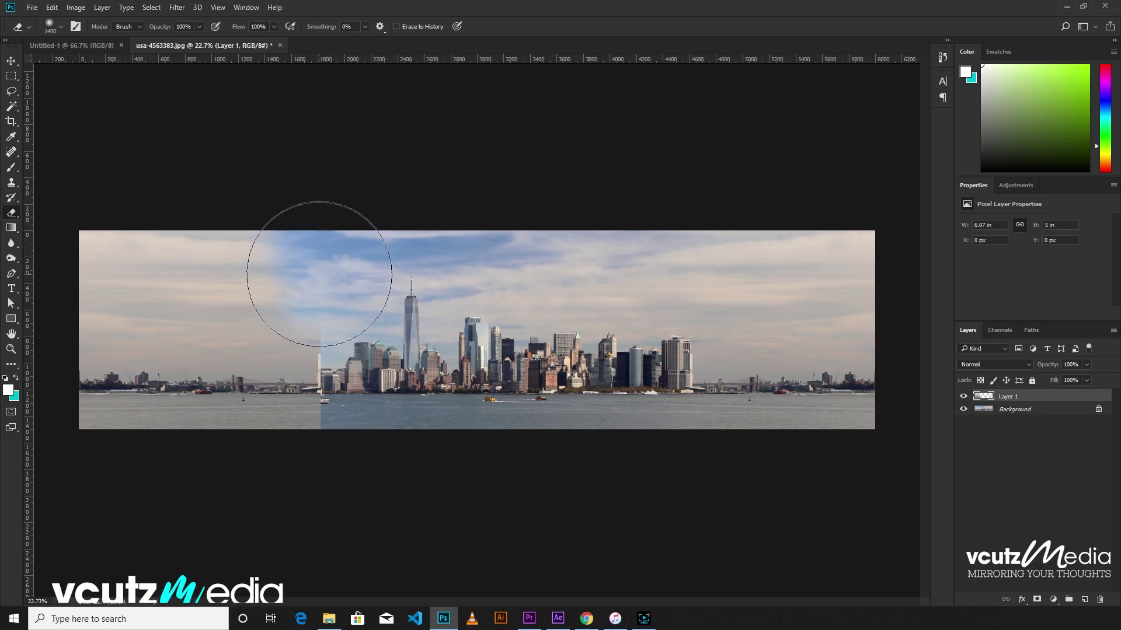
{"action": "left_click_drag", "start_coordinate": [303, 258], "coordinate": [334, 379]}
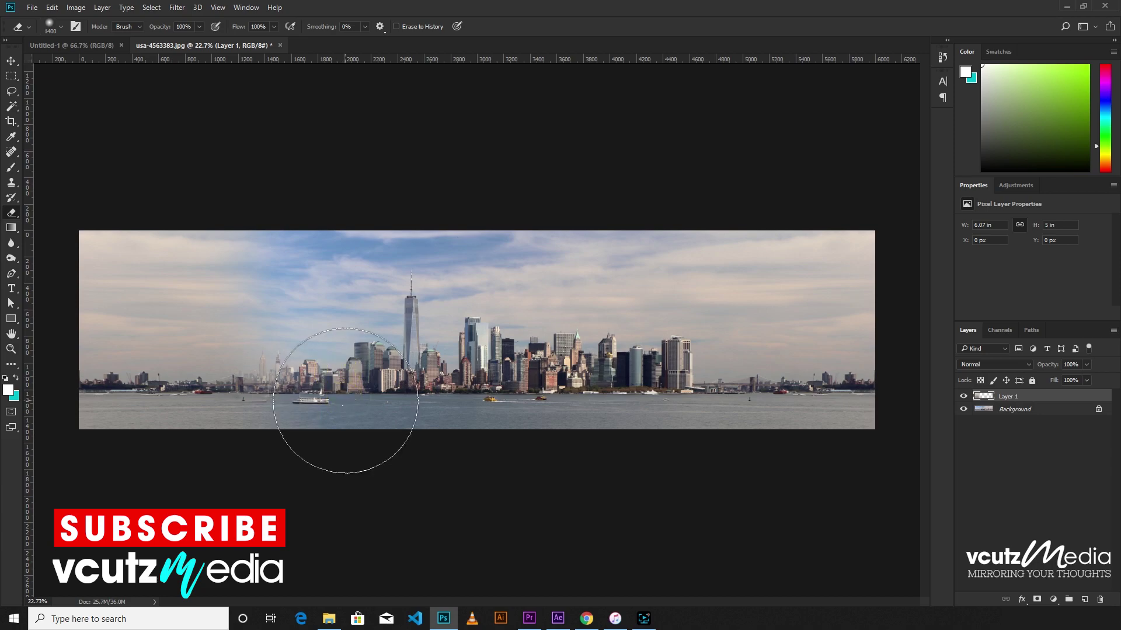
{"action": "left_click", "coordinate": [11, 61]}
Brighten the skyline's midtones with Levels, setting the midtone to 1.34.
{"action": "key", "text": "ctrl+l"}
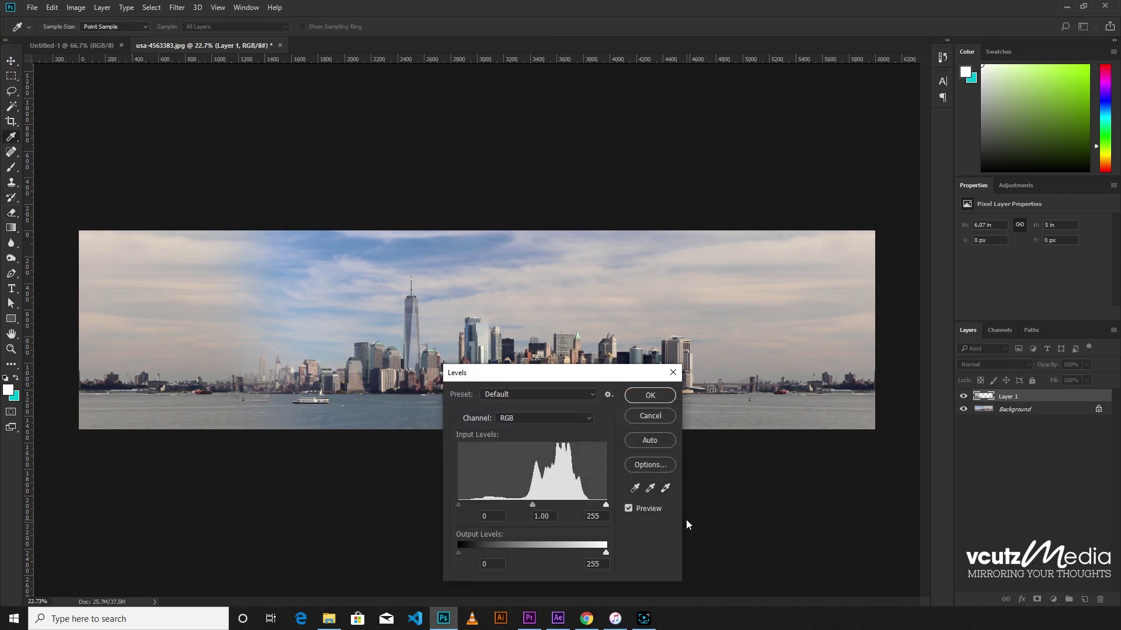
{"action": "left_click_drag", "start_coordinate": [533, 504], "coordinate": [517, 506]}
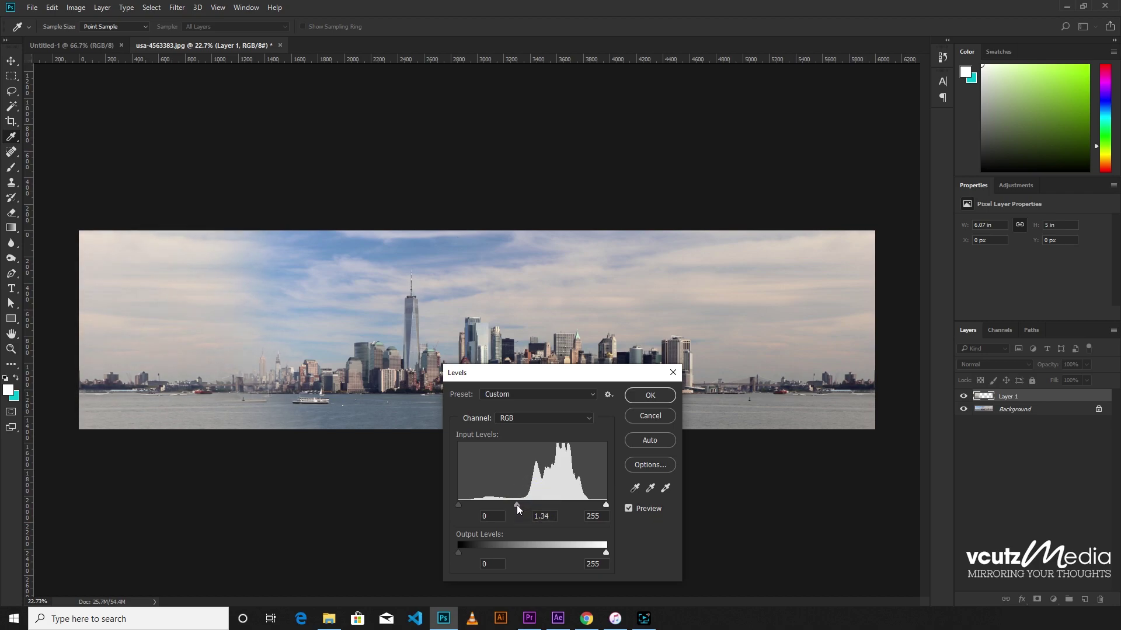
{"action": "left_click", "coordinate": [650, 395]}
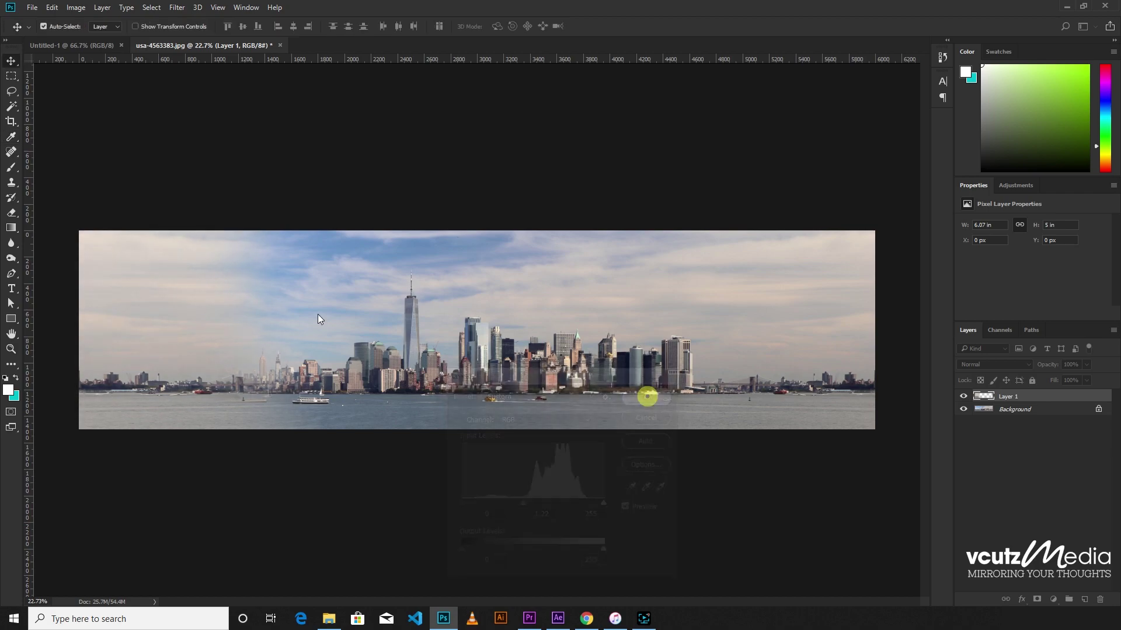
Apply Color Balance with Cyan–Red -35 and Yellow–Blue +55.
{"action": "left_click", "coordinate": [76, 7]}
{"action": "mouse_move", "coordinate": [93, 37]}
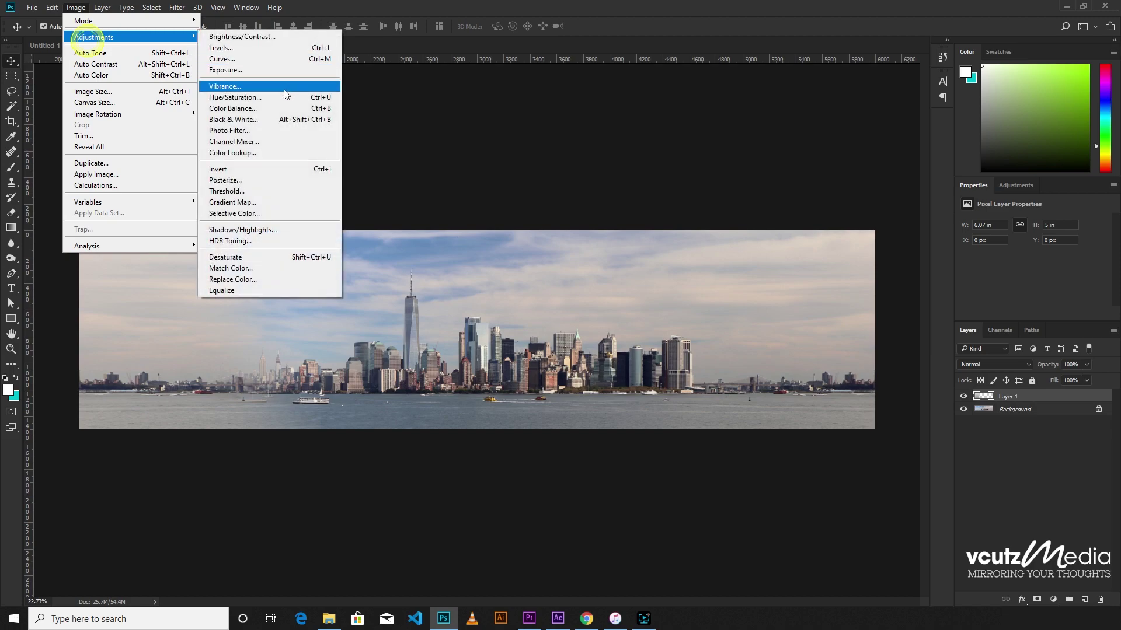
{"action": "left_click", "coordinate": [255, 109]}
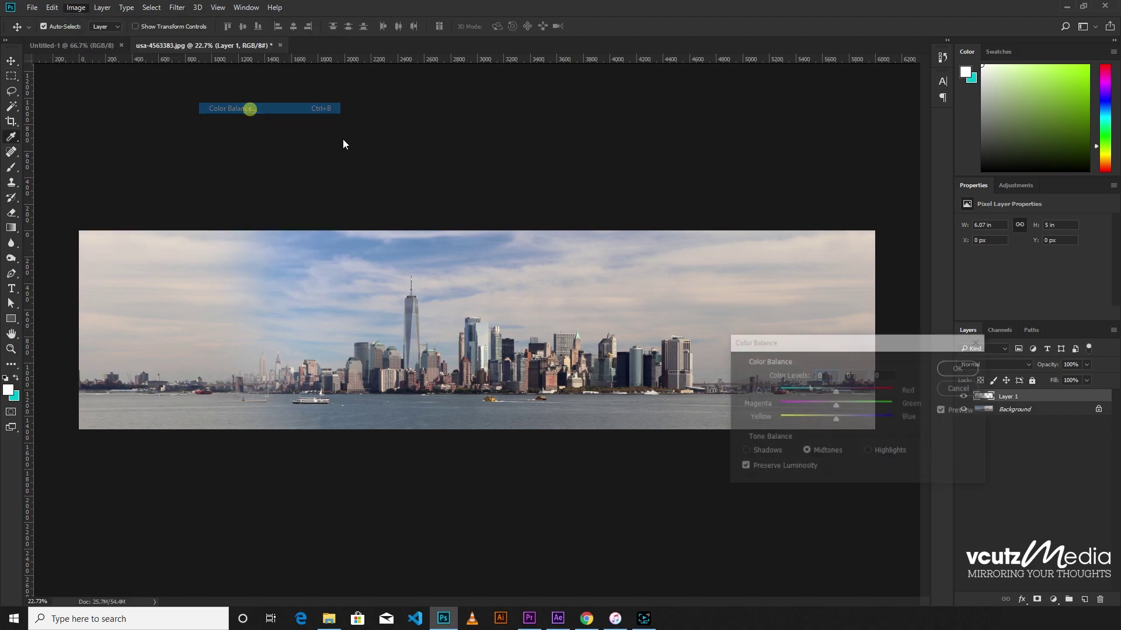
{"action": "mouse_move", "coordinate": [836, 337]}
{"action": "left_mouse_down"}
{"action": "mouse_move", "coordinate": [793, 325]}
{"action": "mouse_move", "coordinate": [671, 231]}
{"action": "left_mouse_up"}
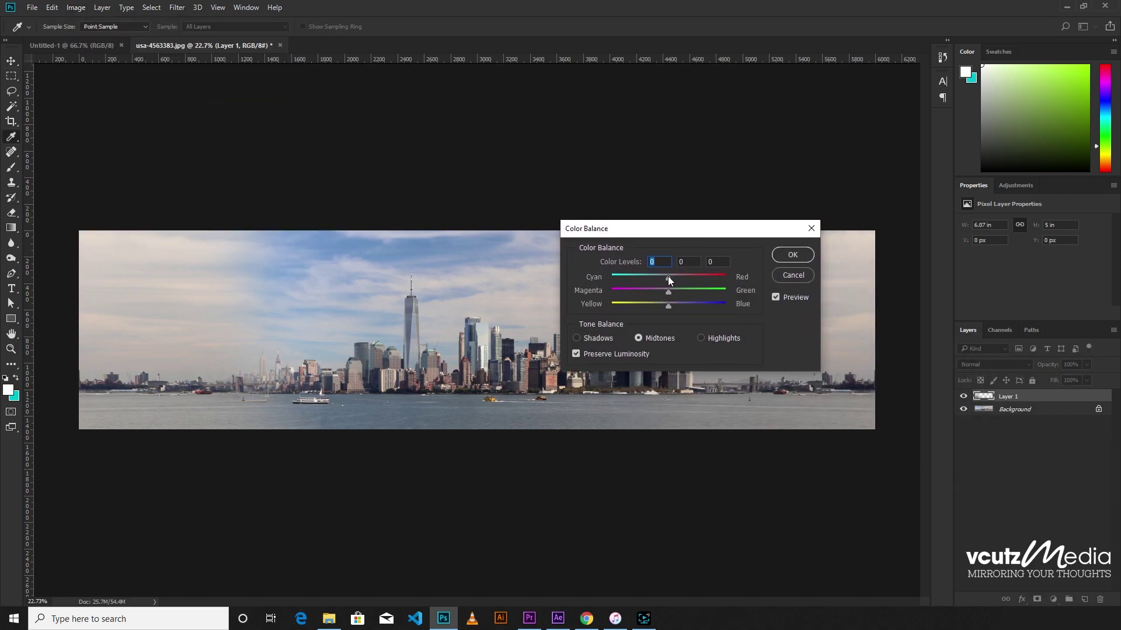
{"action": "left_click_drag", "start_coordinate": [668, 306], "coordinate": [697, 307]}
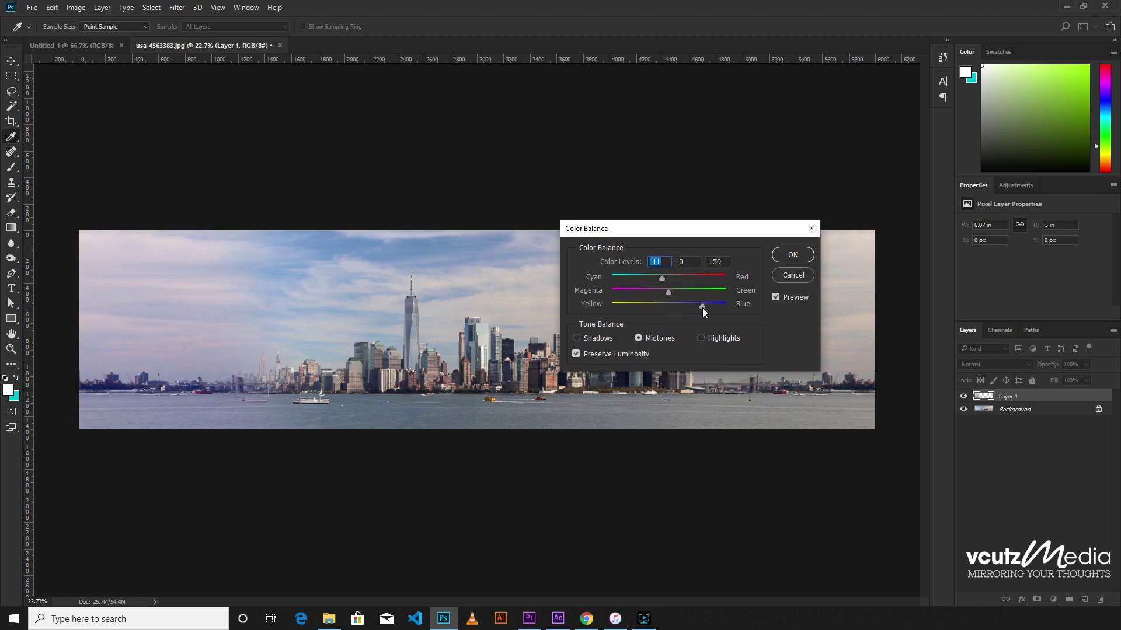
{"action": "left_click_drag", "start_coordinate": [702, 309], "coordinate": [699, 307]}
{"action": "left_click_drag", "start_coordinate": [644, 275], "coordinate": [649, 276]}
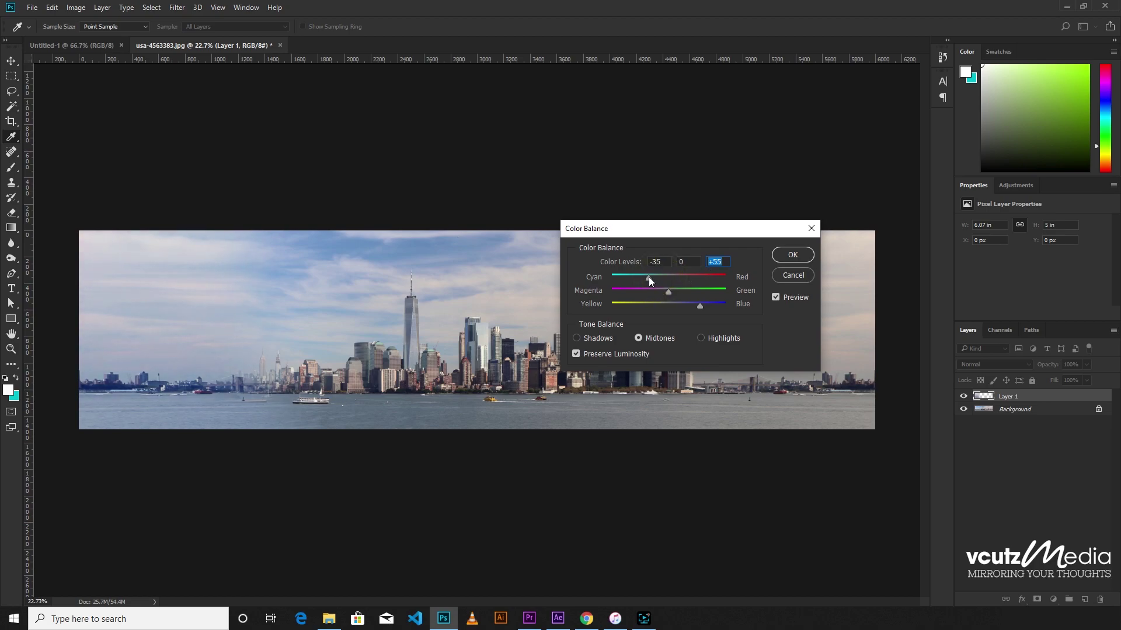
{"action": "left_click", "coordinate": [792, 255]}
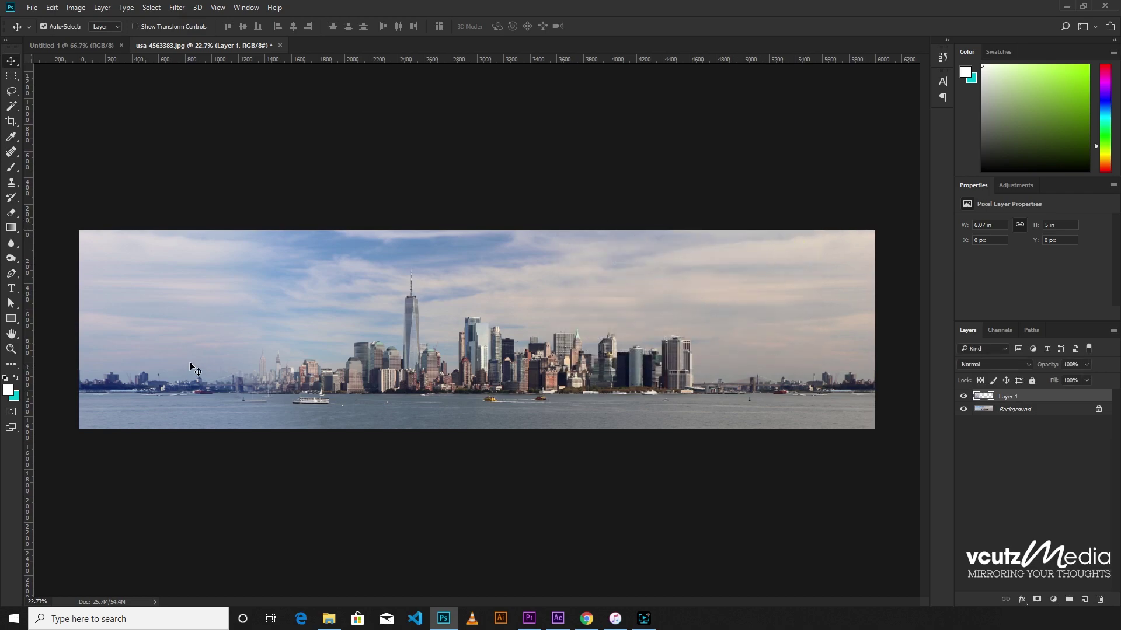
Duplicate the left strip layer, flip it horizontally, and place it on the panorama's right end.
{"action": "left_click", "coordinate": [117, 384], "text": "ctrl"}
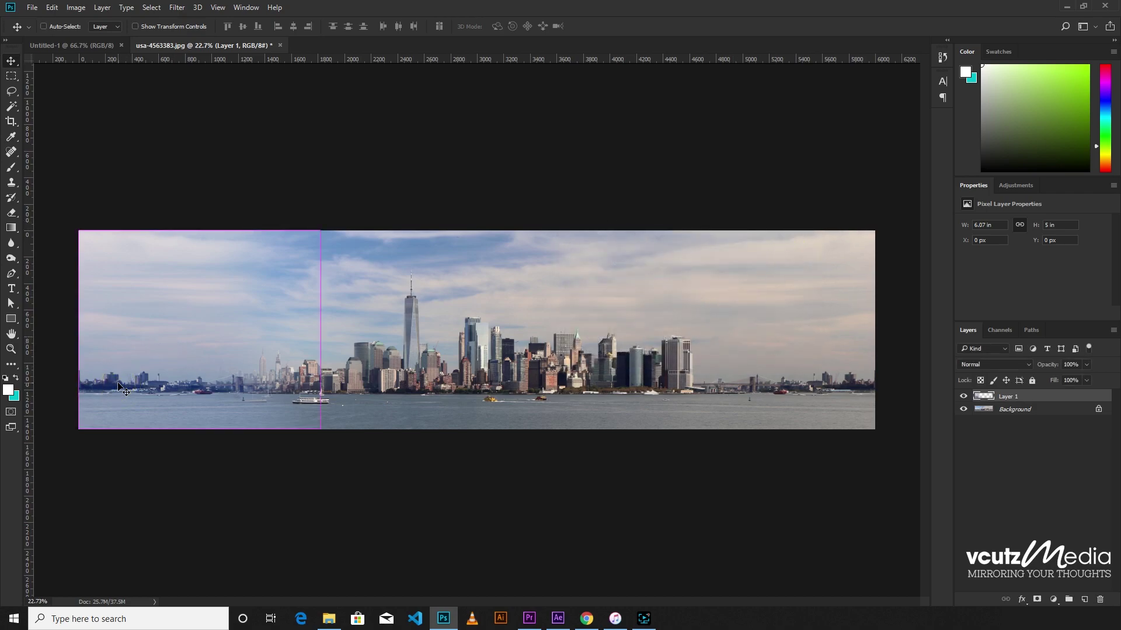
{"action": "key", "text": "ctrl+j"}
{"action": "key", "text": "ctrl+t"}
{"action": "right_click", "coordinate": [117, 384]}
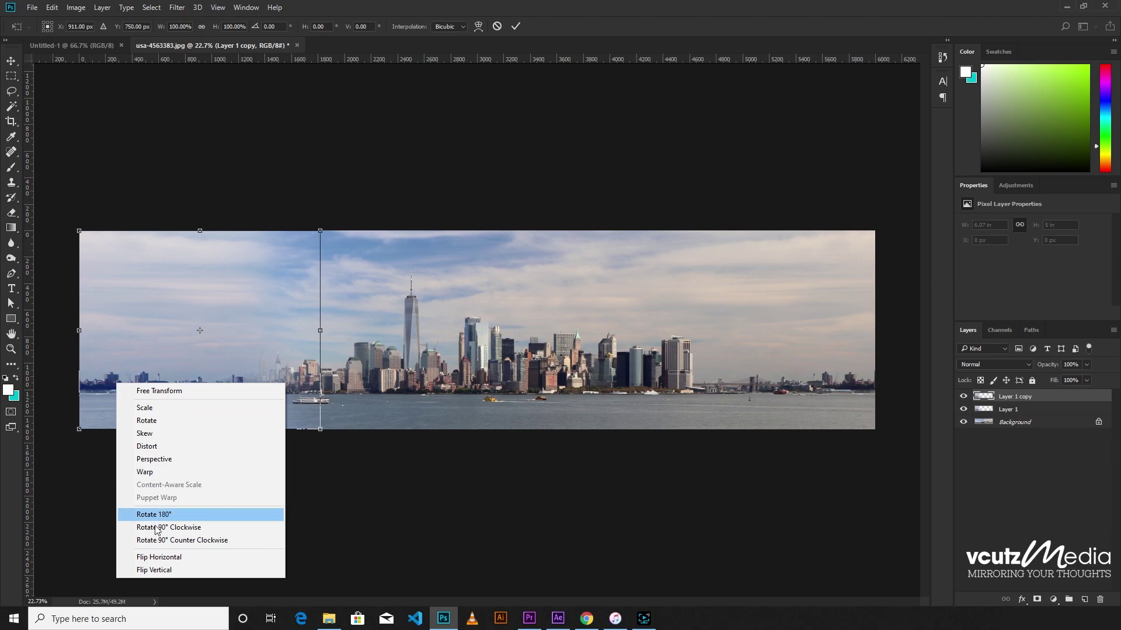
{"action": "left_click", "coordinate": [159, 557]}
{"action": "mouse_move", "coordinate": [149, 356]}
{"action": "left_mouse_down"}
{"action": "mouse_move", "coordinate": [738, 353]}
{"action": "mouse_move", "coordinate": [702, 352]}
{"action": "left_mouse_up"}
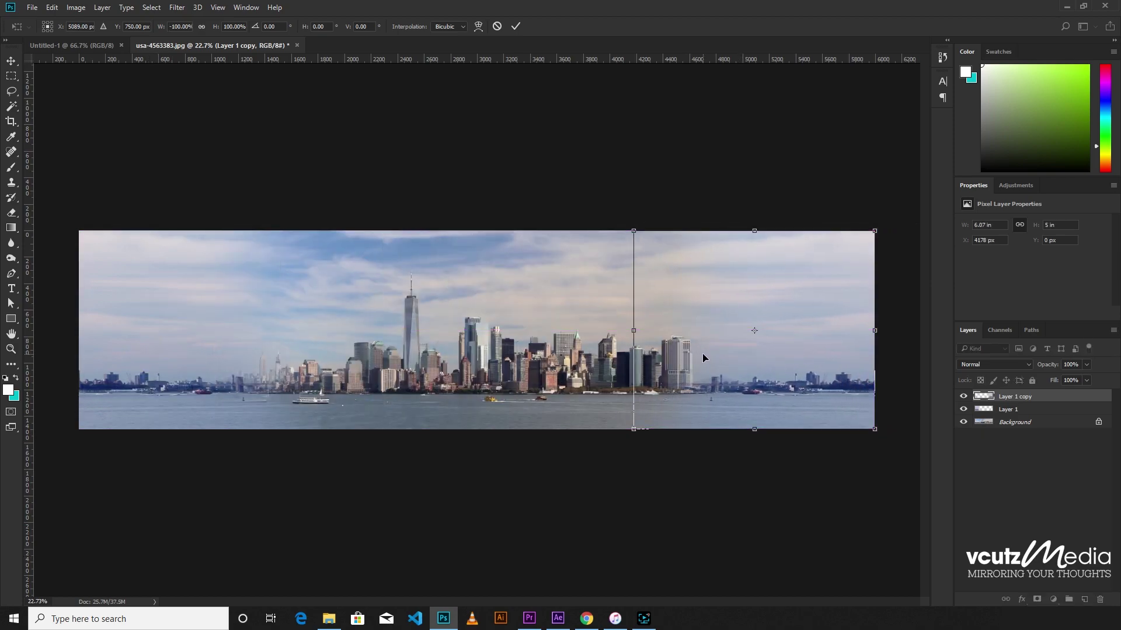
{"action": "key", "text": "Return"}
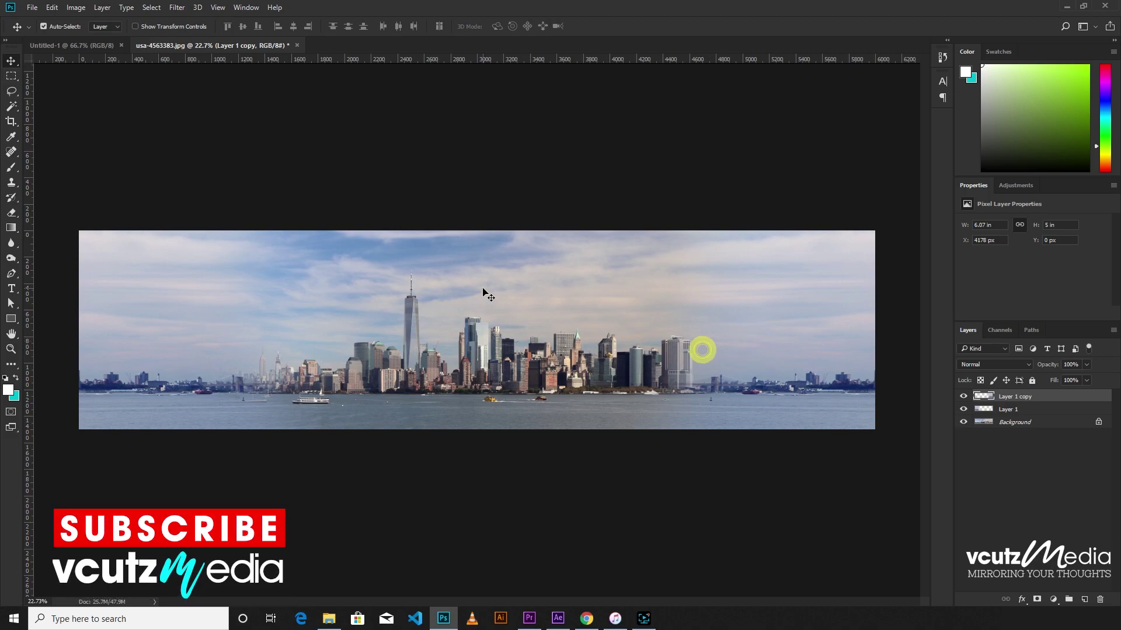
{"action": "left_click", "coordinate": [483, 290]}
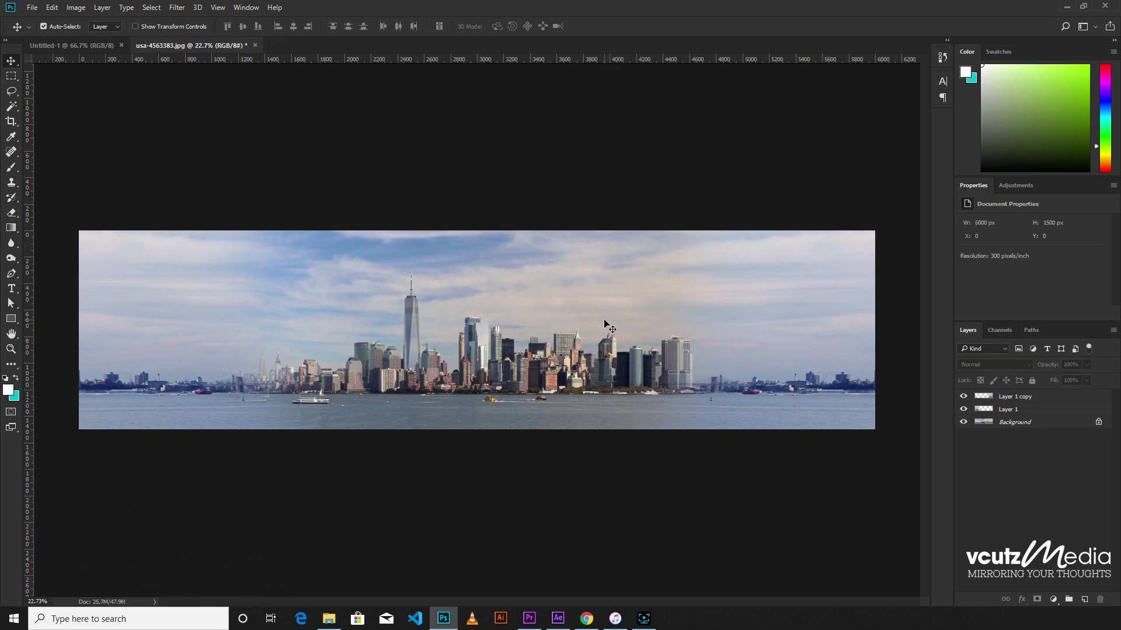
Select the skyline's central stretch and copy it from the Background onto a new Layer 2.
{"action": "left_click", "coordinate": [11, 76]}
{"action": "mouse_move", "coordinate": [405, 196]}
{"action": "left_mouse_down"}
{"action": "mouse_move", "coordinate": [754, 487]}
{"action": "mouse_move", "coordinate": [708, 484]}
{"action": "left_mouse_up"}
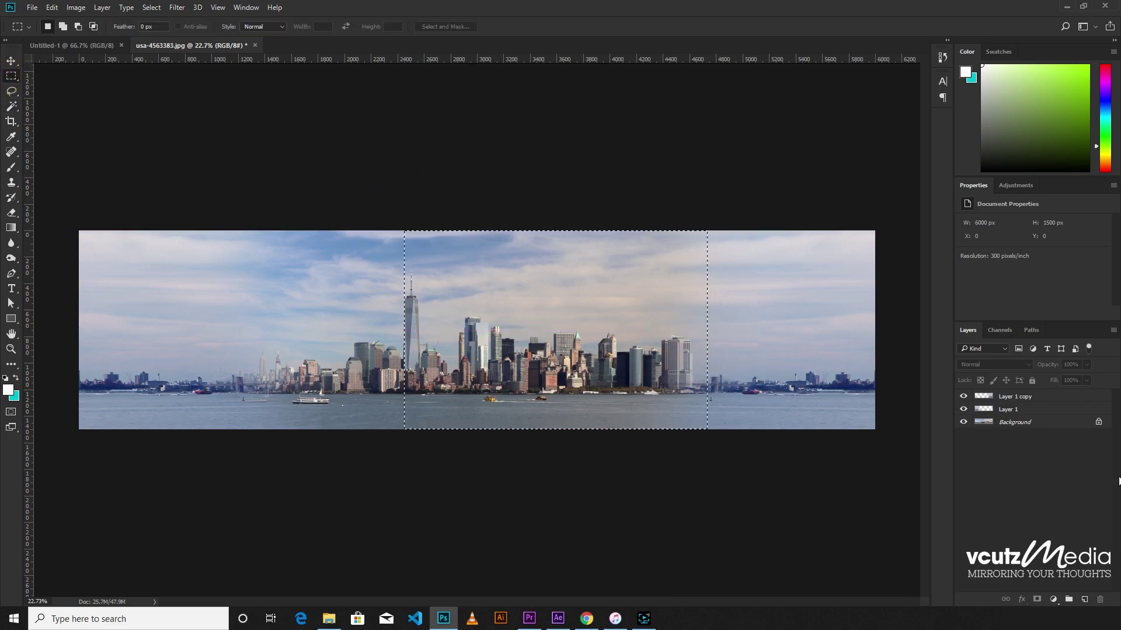
{"action": "left_click", "coordinate": [1026, 421]}
{"action": "key", "text": "ctrl+j"}
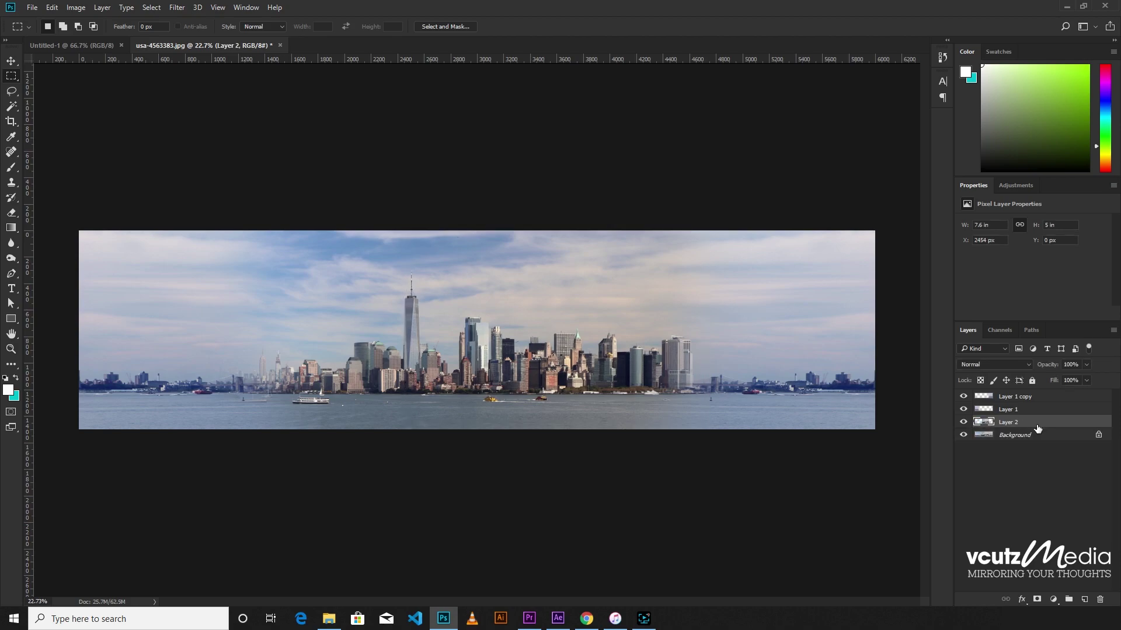
{"action": "key", "text": "ctrl+u"}
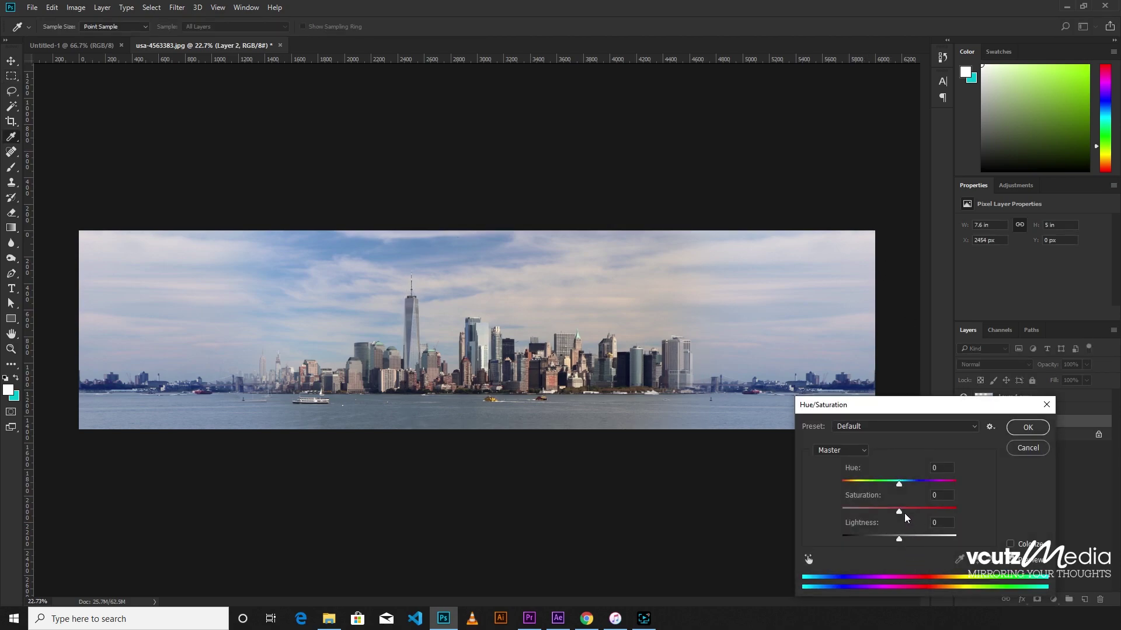
Set the centre layer's Hue/Saturation to Lightness +5 and Hue +11.
{"action": "left_click_drag", "start_coordinate": [899, 538], "coordinate": [902, 540]}
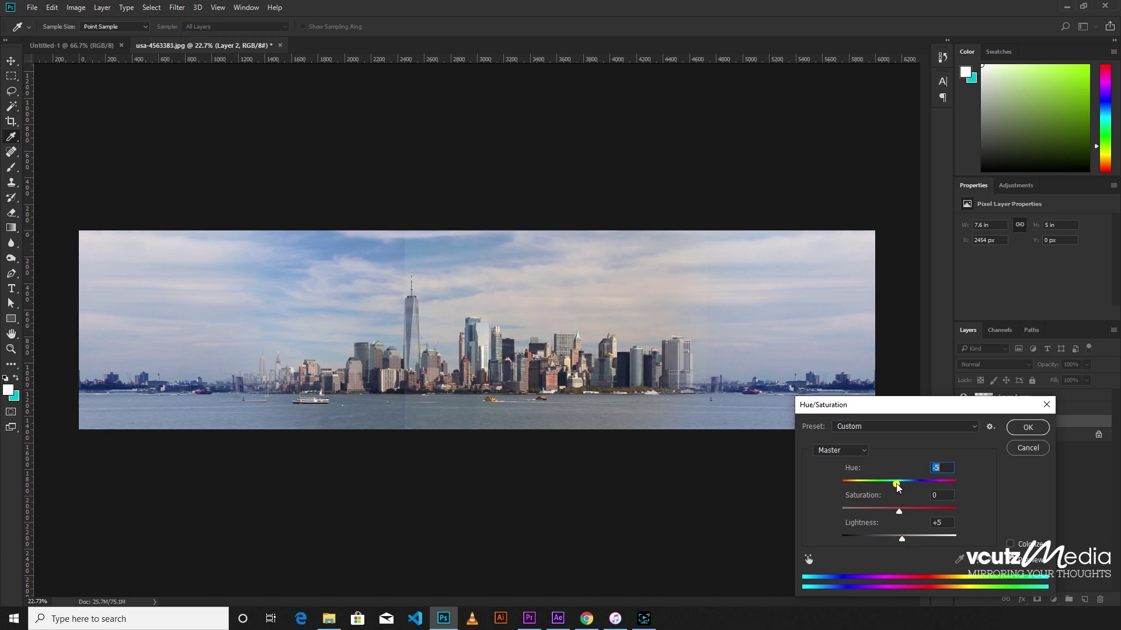
{"action": "left_click_drag", "start_coordinate": [900, 484], "coordinate": [908, 492]}
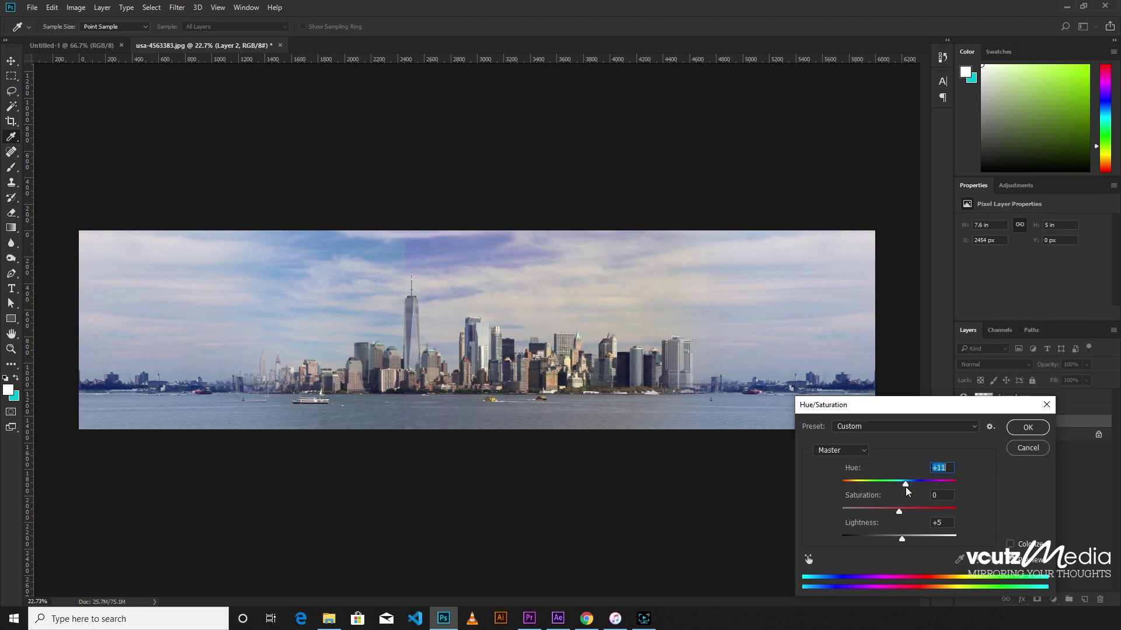
{"action": "left_click", "coordinate": [1027, 427]}
{"action": "left_click", "coordinate": [11, 213]}
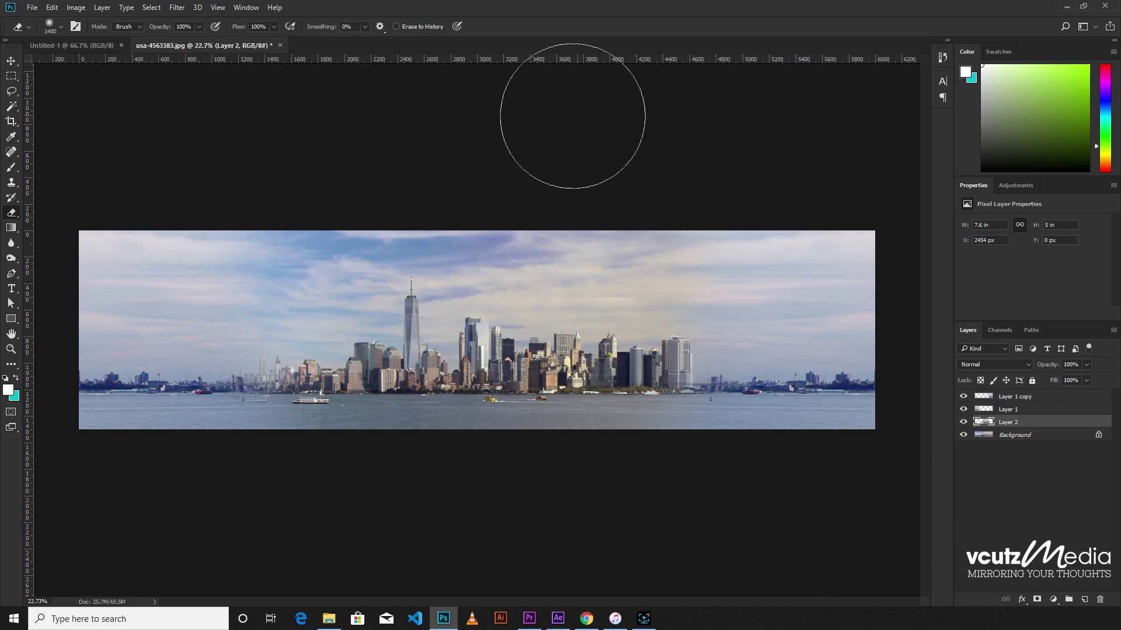
Return to the Move tool and select the Background layer.
{"action": "left_click", "coordinate": [11, 60]}
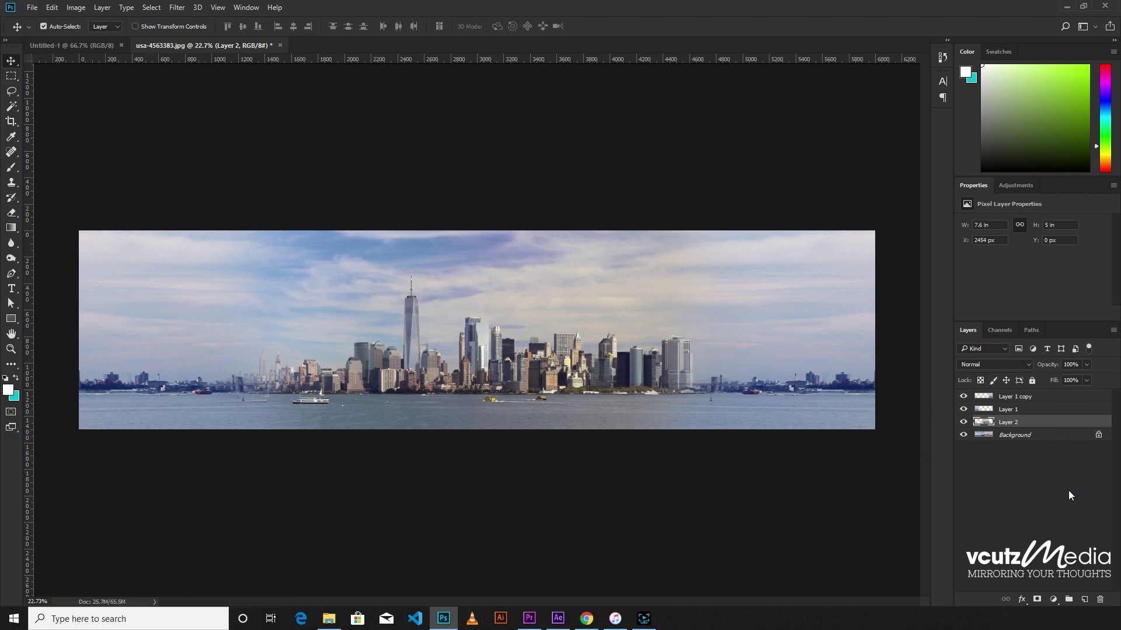
{"action": "left_click", "coordinate": [1017, 437]}
Merge all four layers into one and unlock the Background as editable Layer 0.
{"action": "left_click", "coordinate": [1017, 399], "text": "shift"}
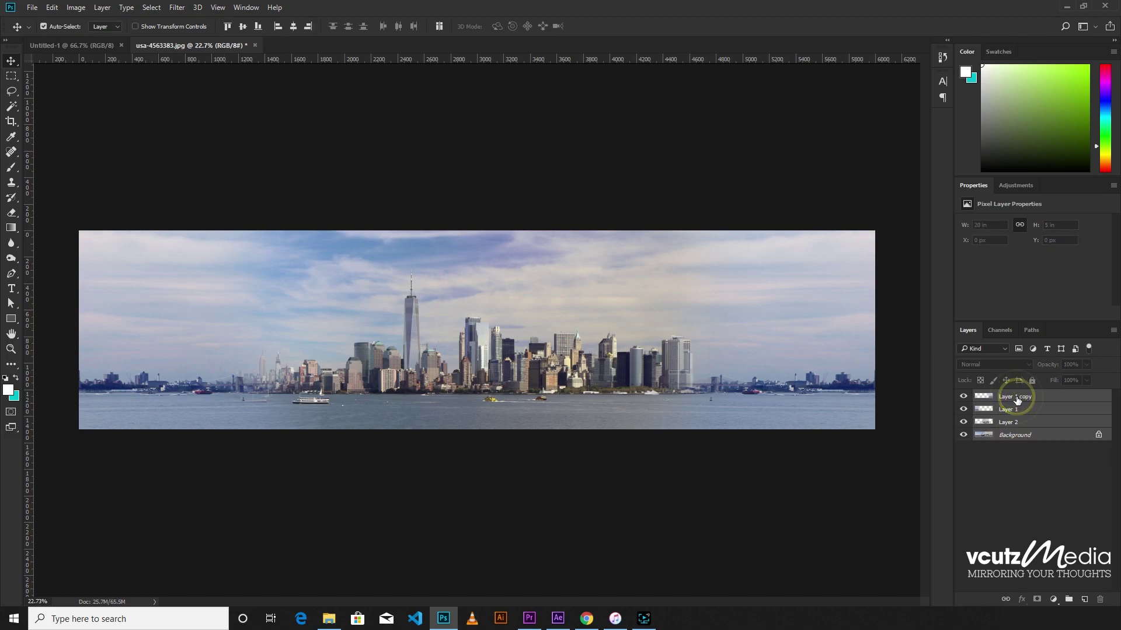
{"action": "right_click", "coordinate": [1022, 399]}
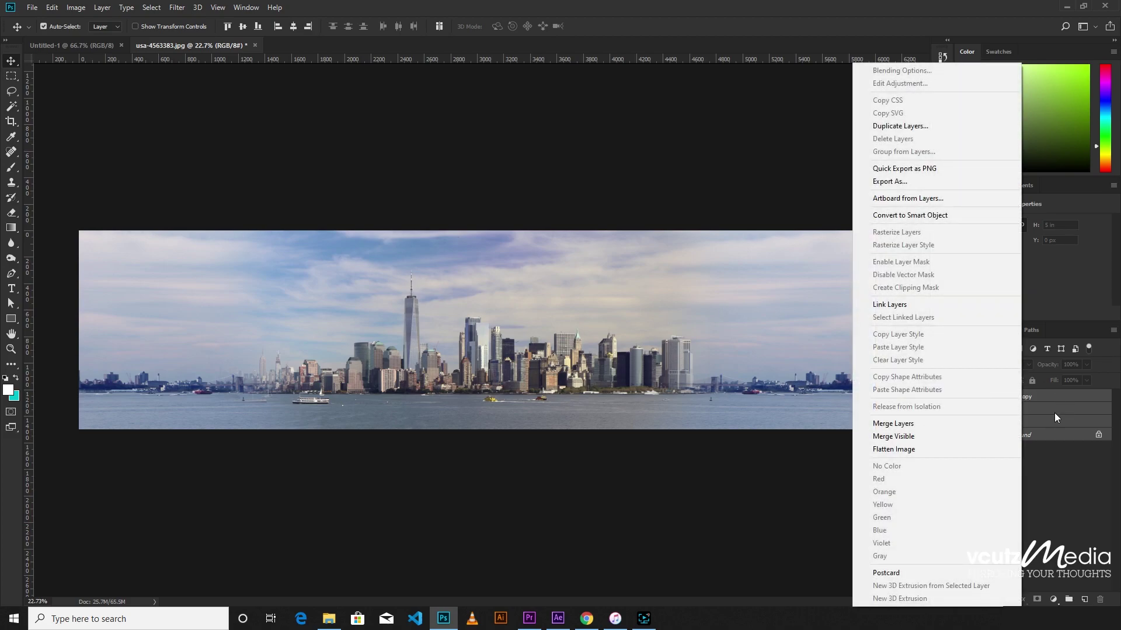
{"action": "left_click", "coordinate": [911, 425]}
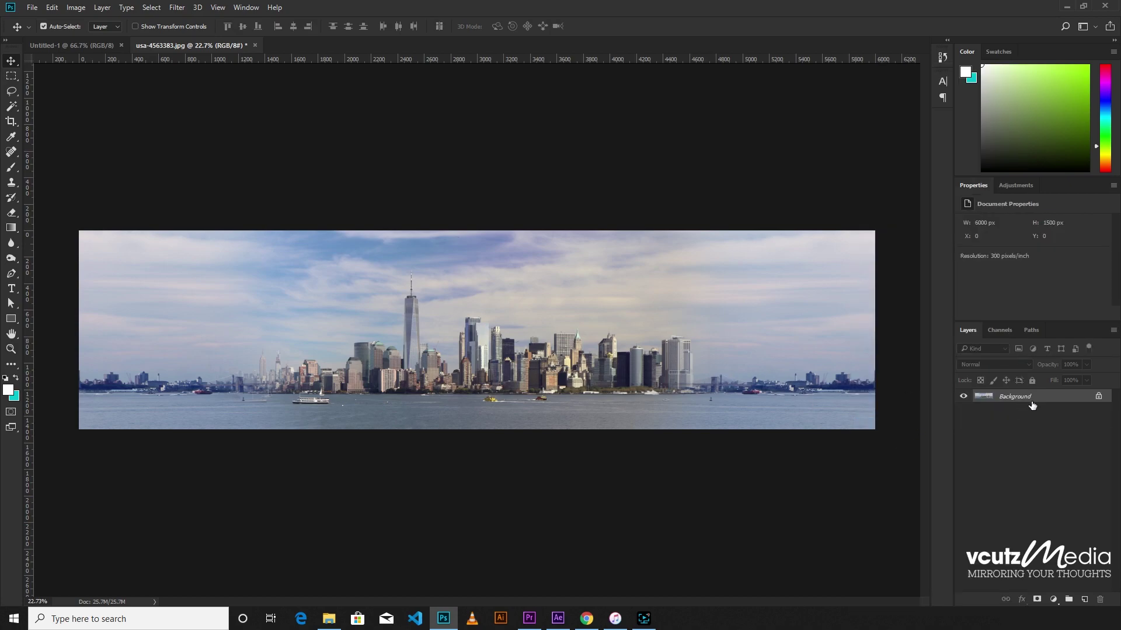
{"action": "left_click", "coordinate": [962, 397]}
{"action": "left_click", "coordinate": [1098, 396]}
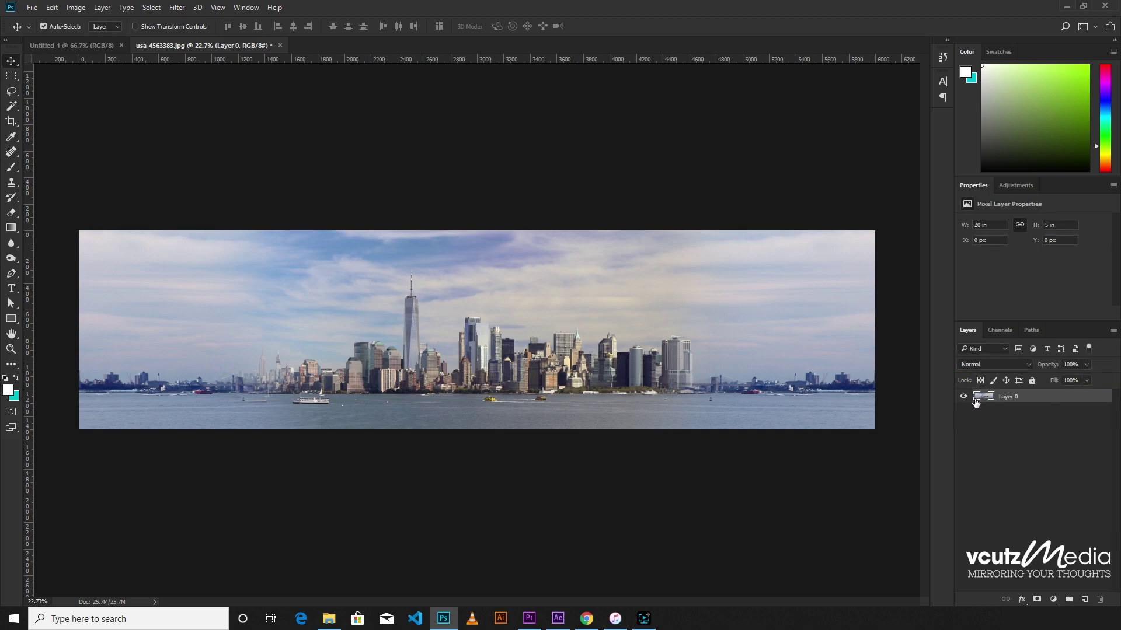
{"action": "left_click", "coordinate": [963, 396]}
{"action": "left_click", "coordinate": [491, 374]}
{"action": "left_click", "coordinate": [493, 373]}
Flip the merged panorama vertically so the water sits along the top.
{"action": "left_click", "coordinate": [538, 370]}
{"action": "key", "text": "ctrl+t"}
{"action": "right_click", "coordinate": [569, 344]}
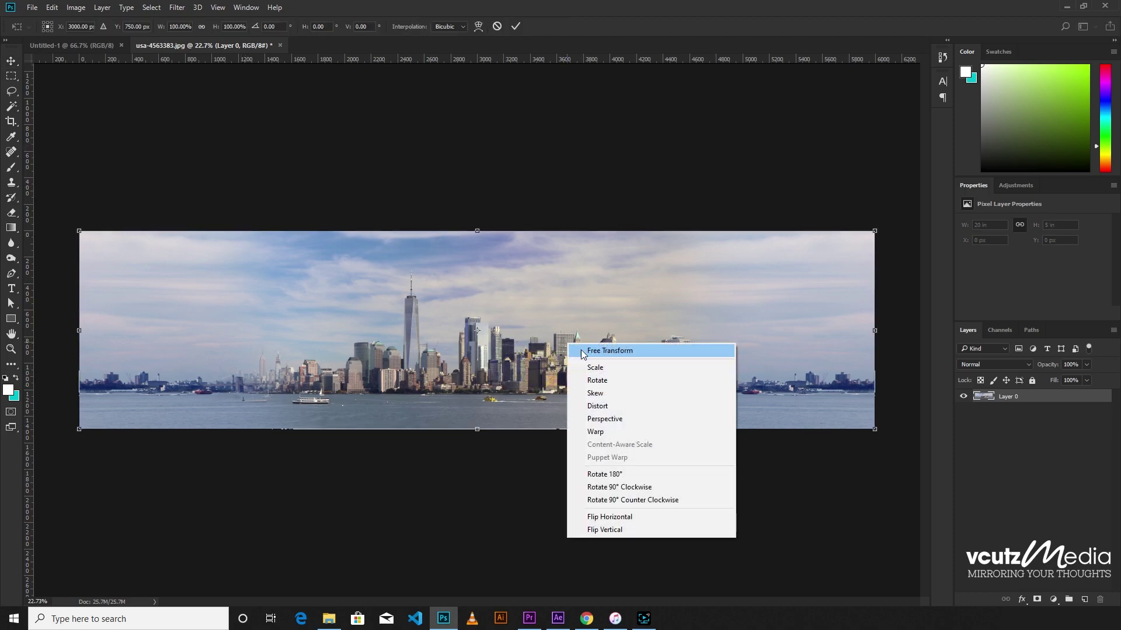
{"action": "left_click", "coordinate": [620, 531]}
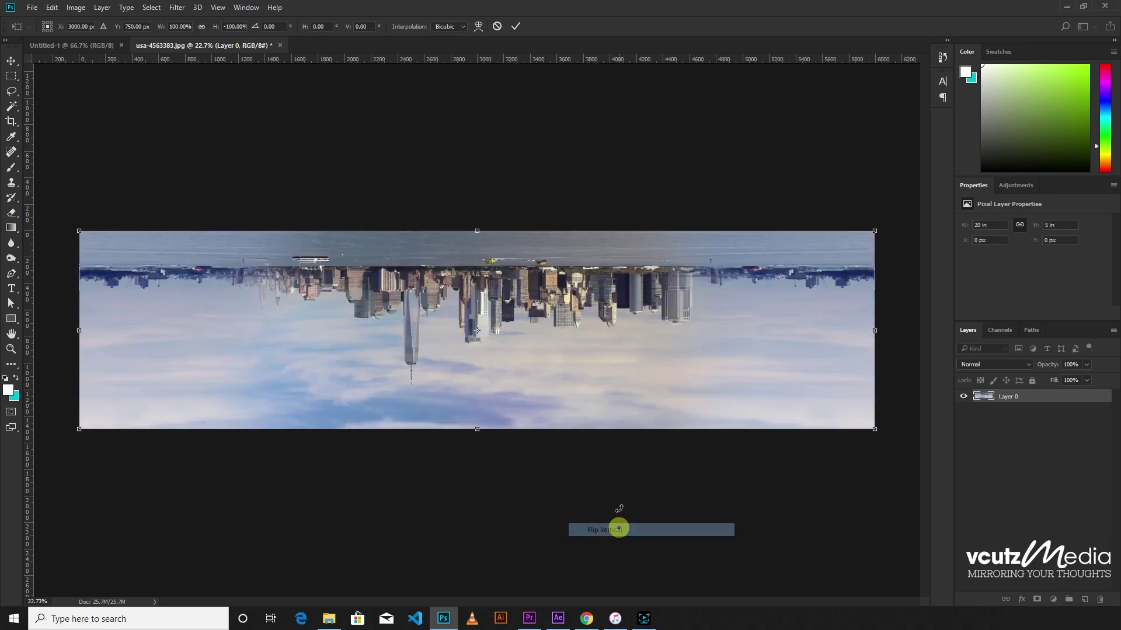
{"action": "key", "text": "Return"}
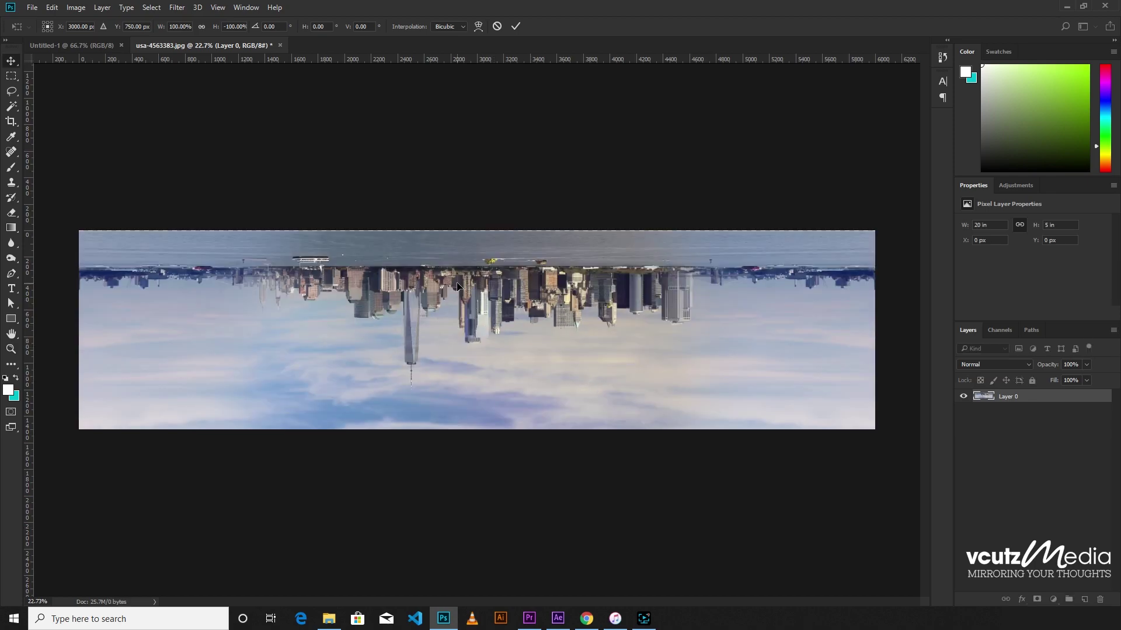
{"action": "left_click", "coordinate": [447, 261]}
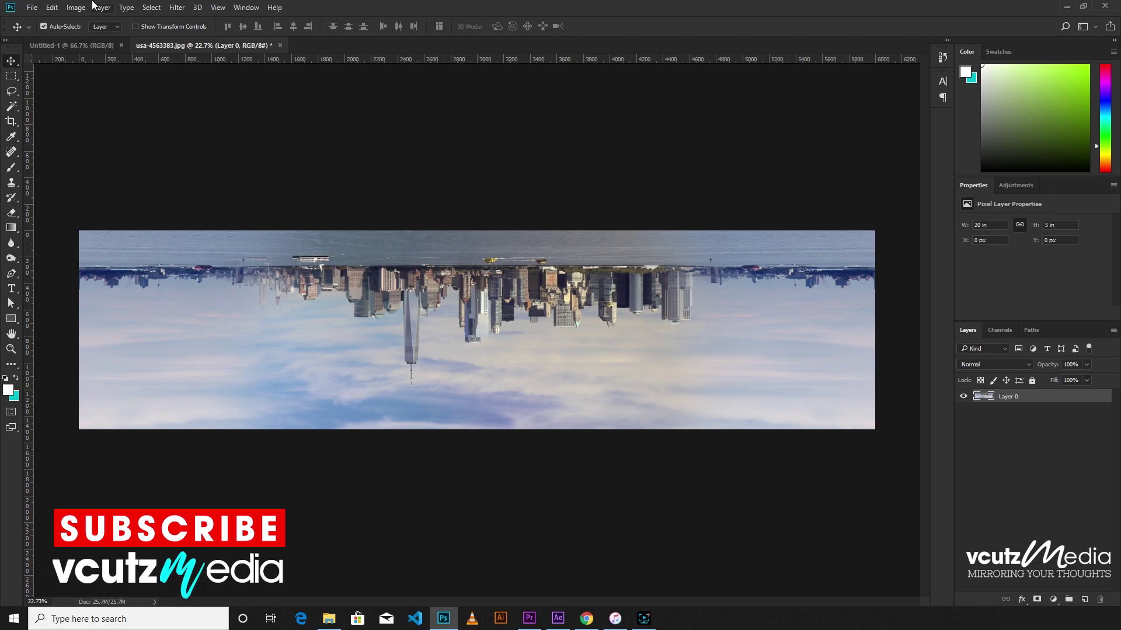
Resize the upside-down panorama to 1500 × 1500 pixels in Image Size.
{"action": "left_click", "coordinate": [75, 7]}
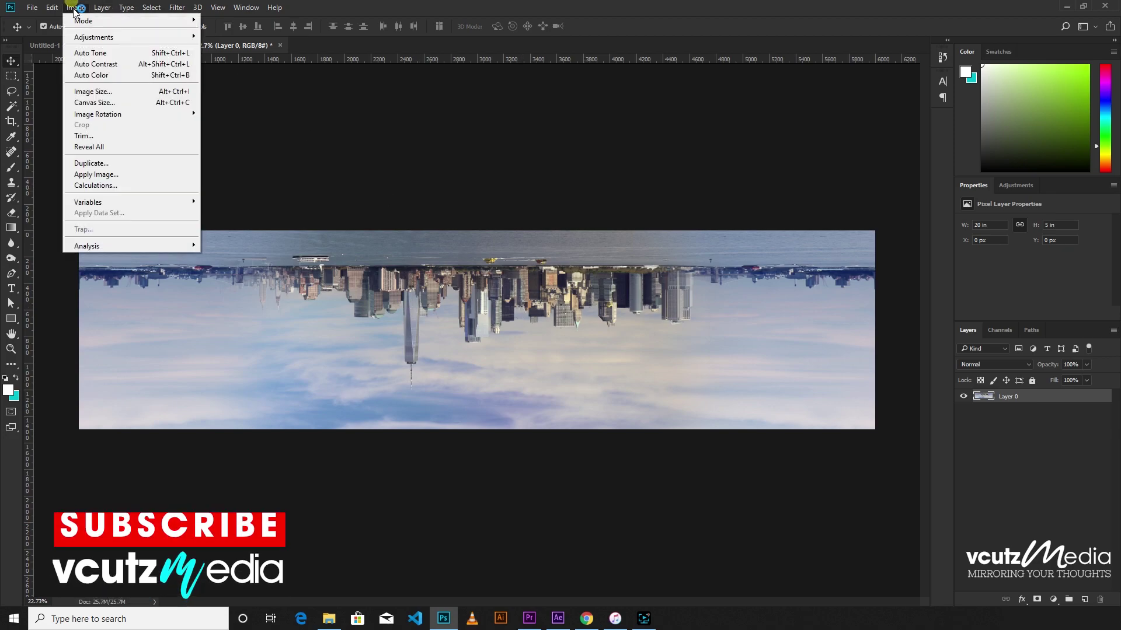
{"action": "left_click", "coordinate": [94, 92]}
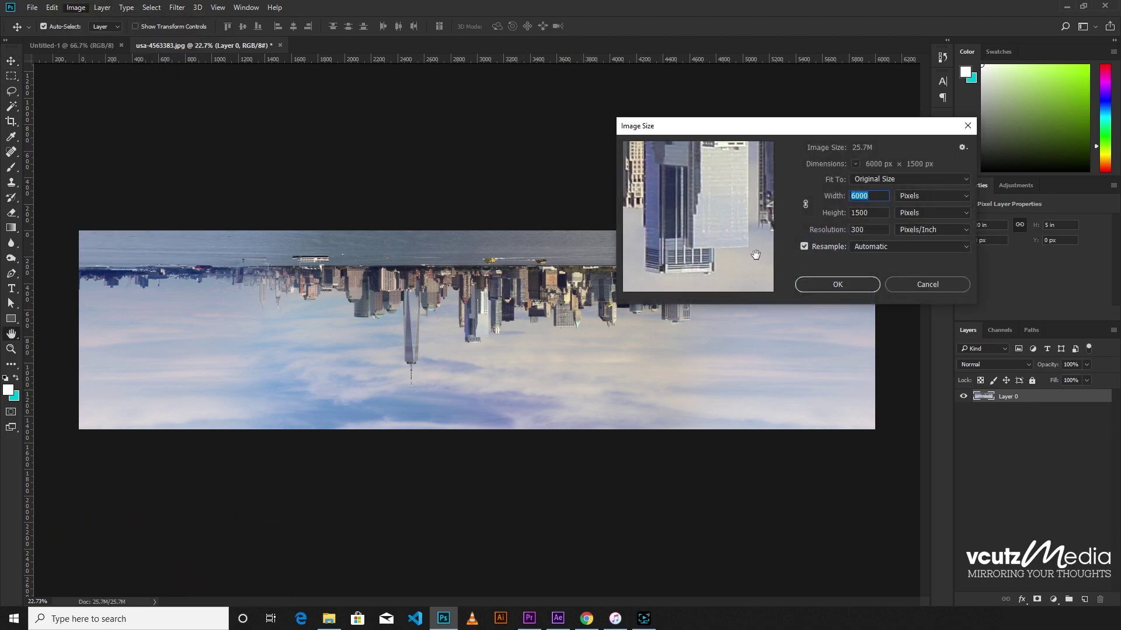
{"action": "left_click_drag", "start_coordinate": [787, 126], "coordinate": [561, 150]}
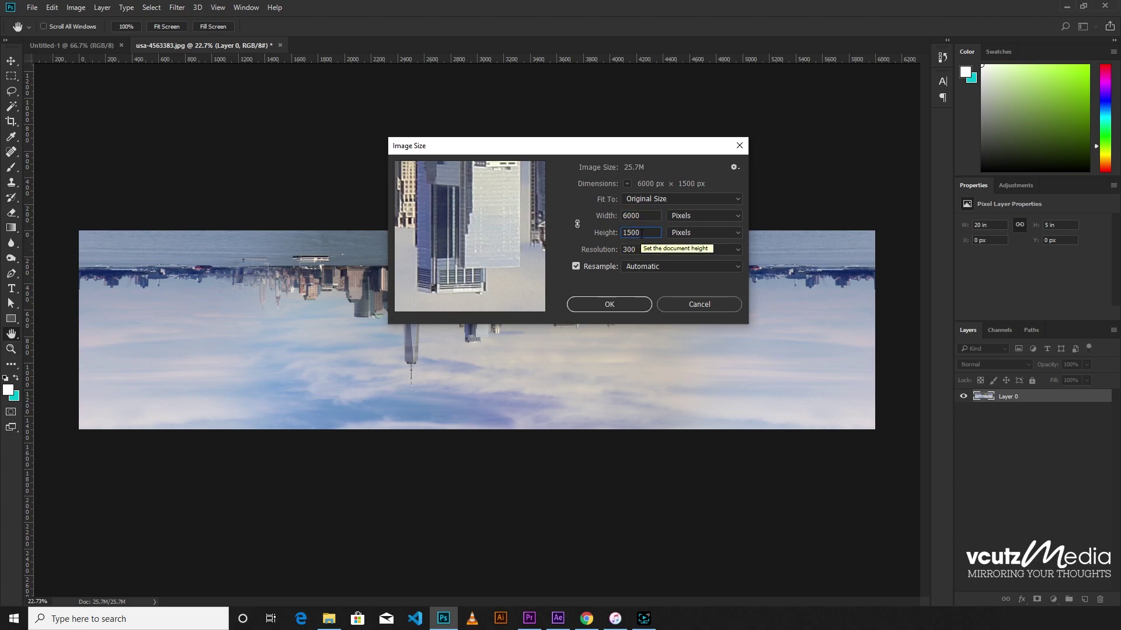
{"action": "left_click", "coordinate": [641, 233]}
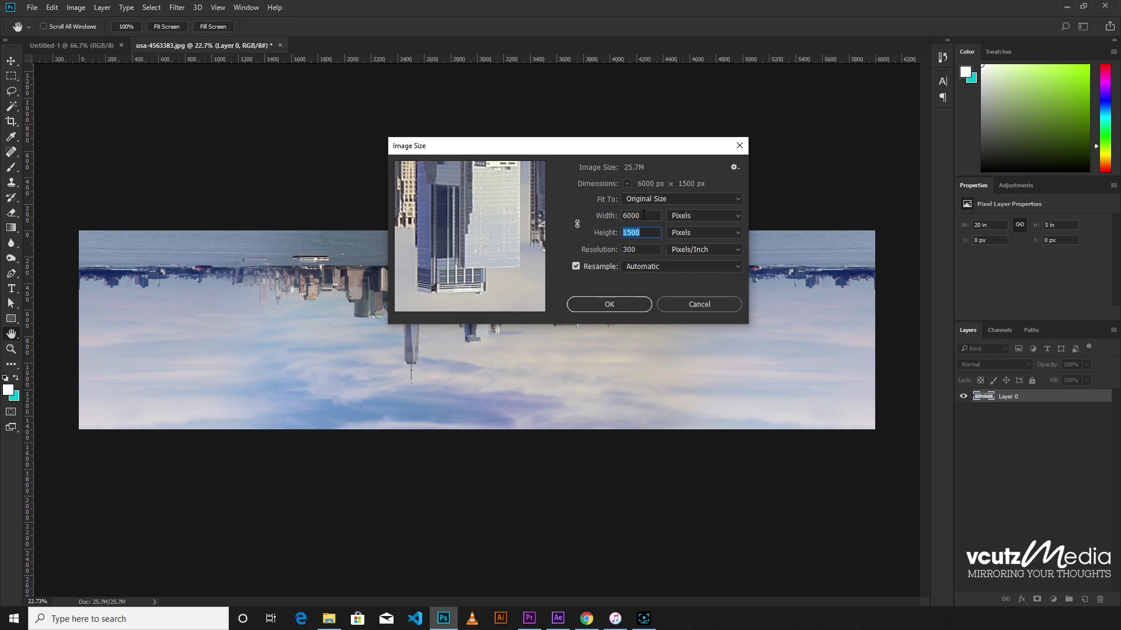
{"action": "left_click", "coordinate": [644, 214]}
{"action": "type", "text": "1500"}
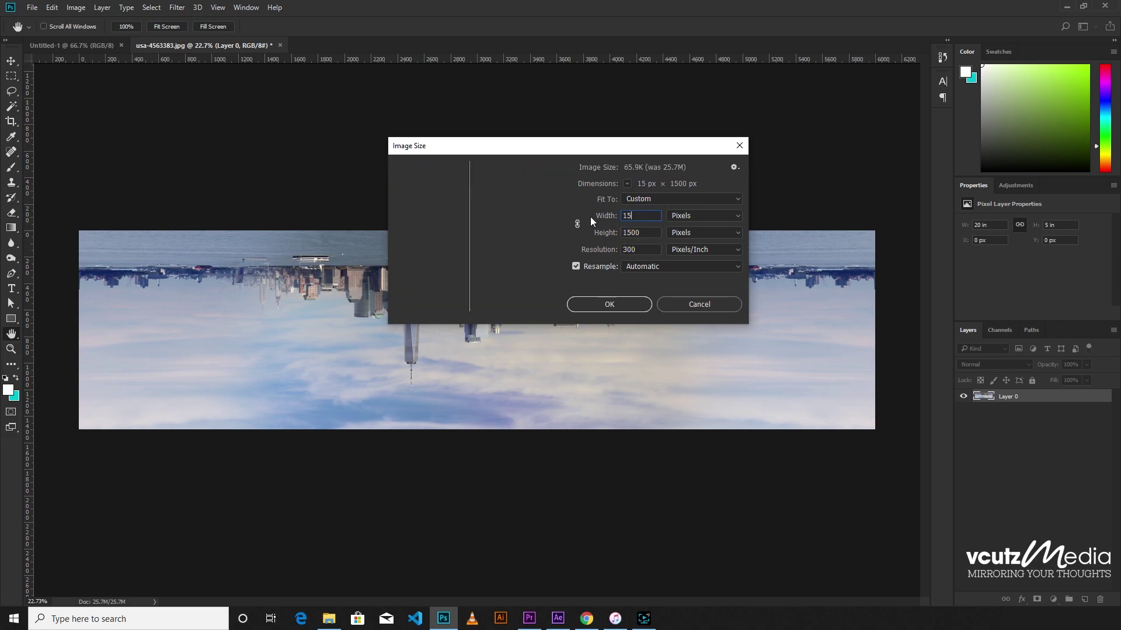
{"action": "left_click", "coordinate": [611, 304]}
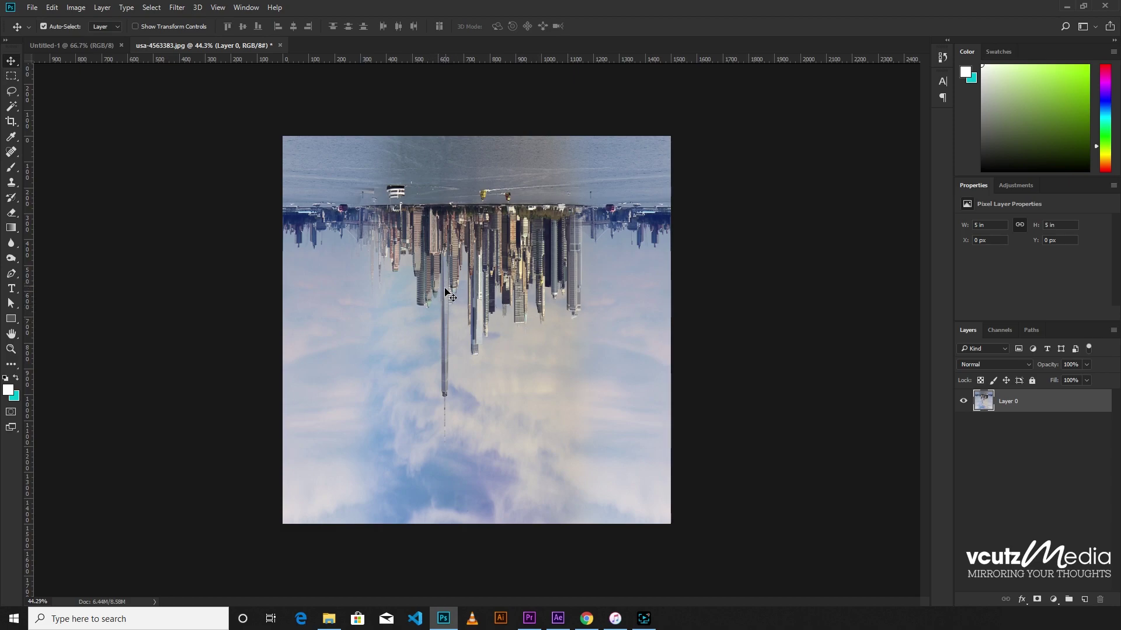
Apply Polar Coordinates (Rectangular to Polar), zooming the preview out to see the planet.
{"action": "left_click", "coordinate": [494, 309]}
{"action": "left_click", "coordinate": [179, 8]}
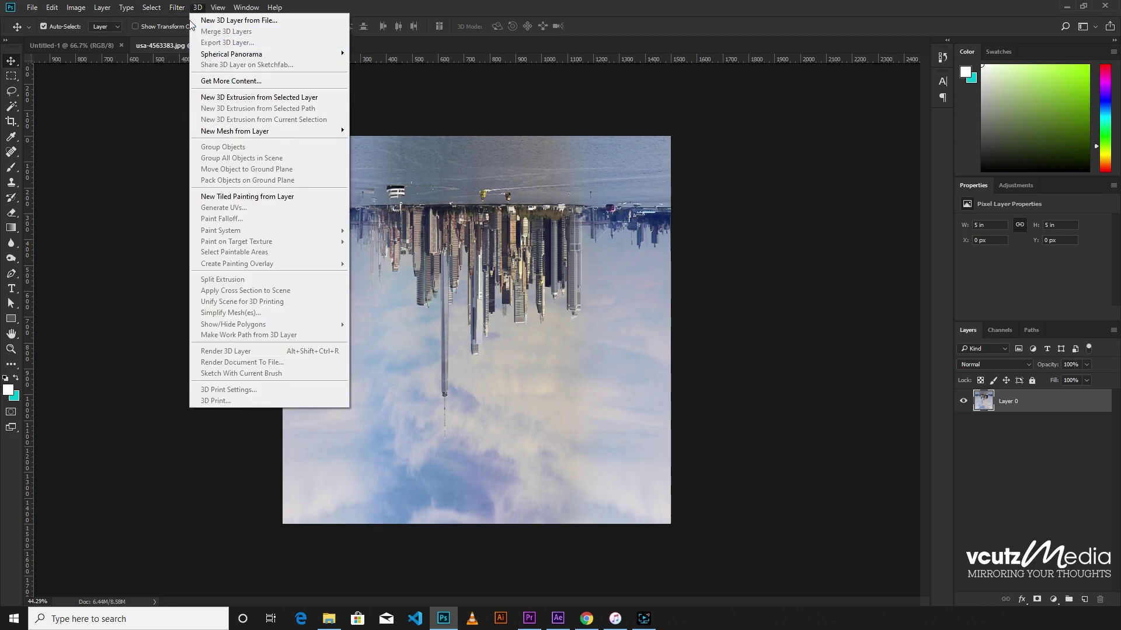
{"action": "mouse_move", "coordinate": [245, 159]}
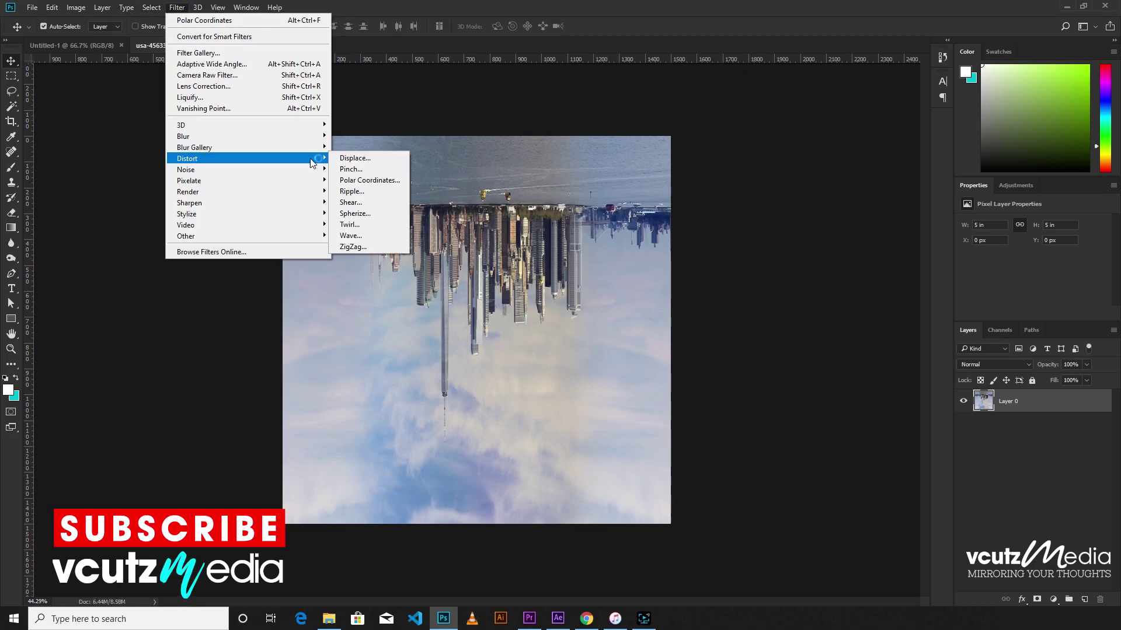
{"action": "left_click", "coordinate": [381, 181]}
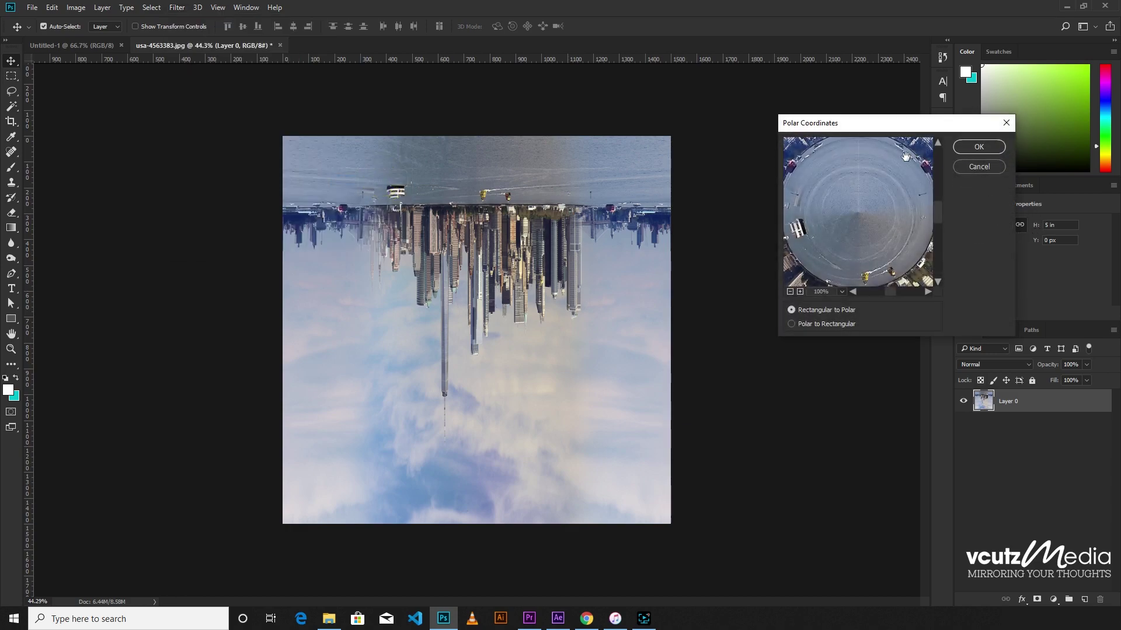
{"action": "left_click_drag", "start_coordinate": [868, 121], "coordinate": [770, 166]}
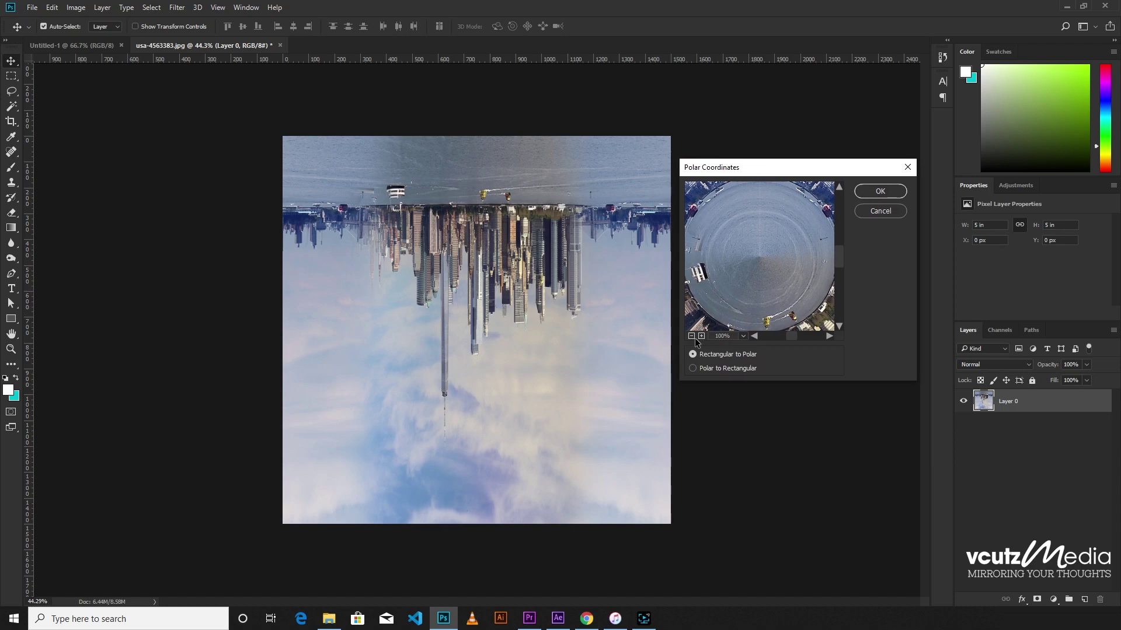
{"action": "left_click", "coordinate": [692, 336]}
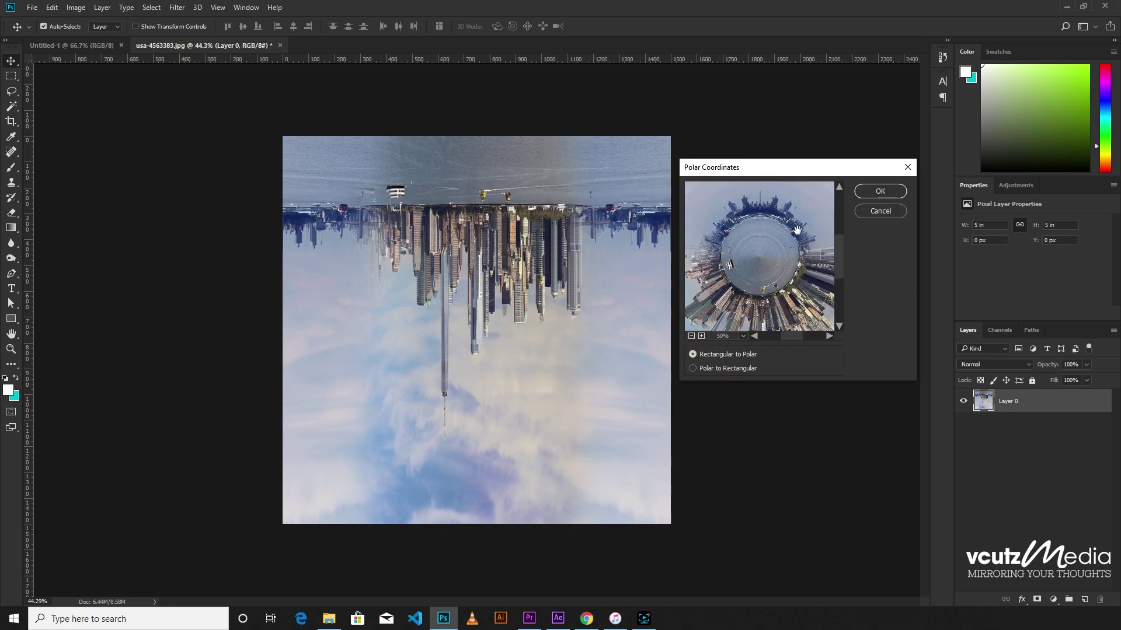
{"action": "left_click", "coordinate": [692, 337]}
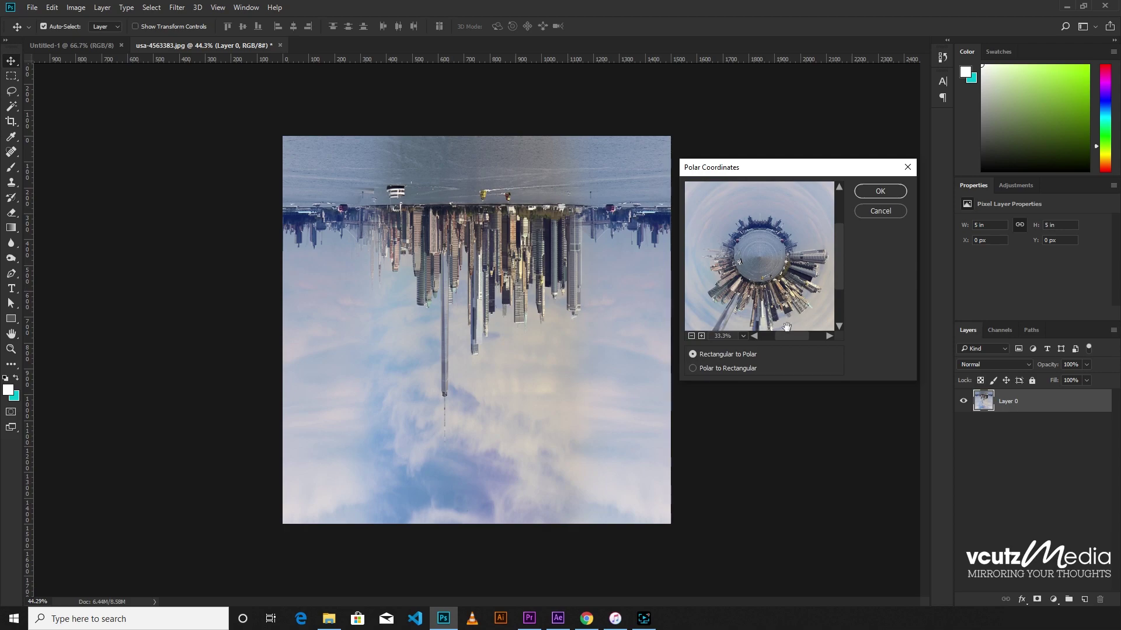
{"action": "left_click", "coordinate": [879, 192]}
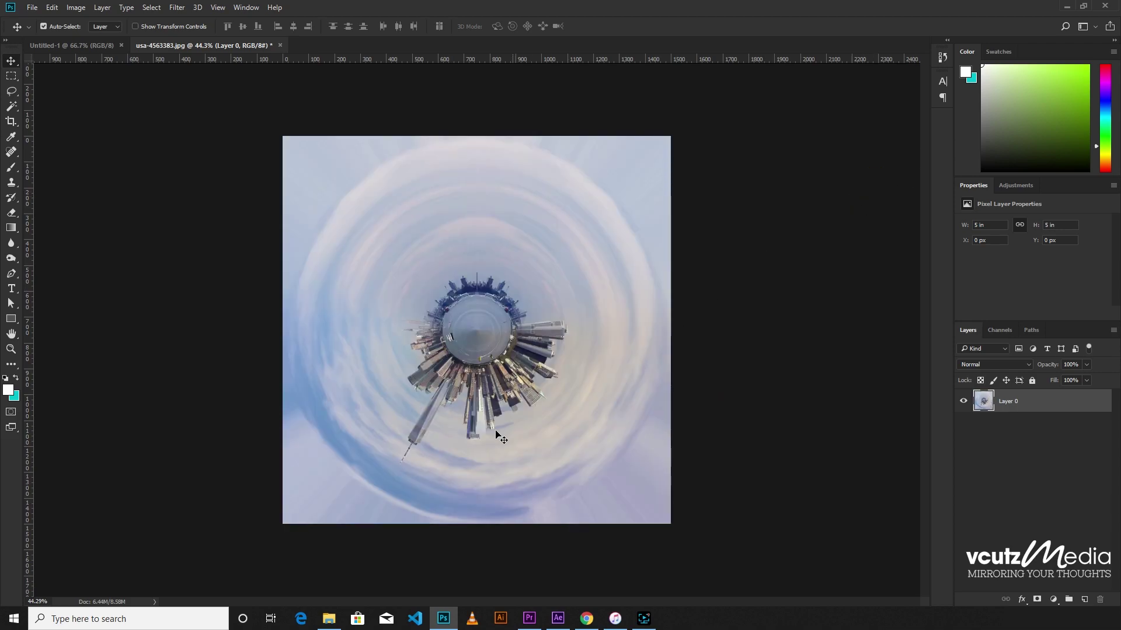
{"action": "key", "text": "ctrl+0"}
{"action": "scroll", "coordinate": [446, 387], "scroll_direction": "up", "scroll_amount": 2}
{"action": "scroll", "coordinate": [698, 323], "scroll_direction": "up", "scroll_amount": 1}
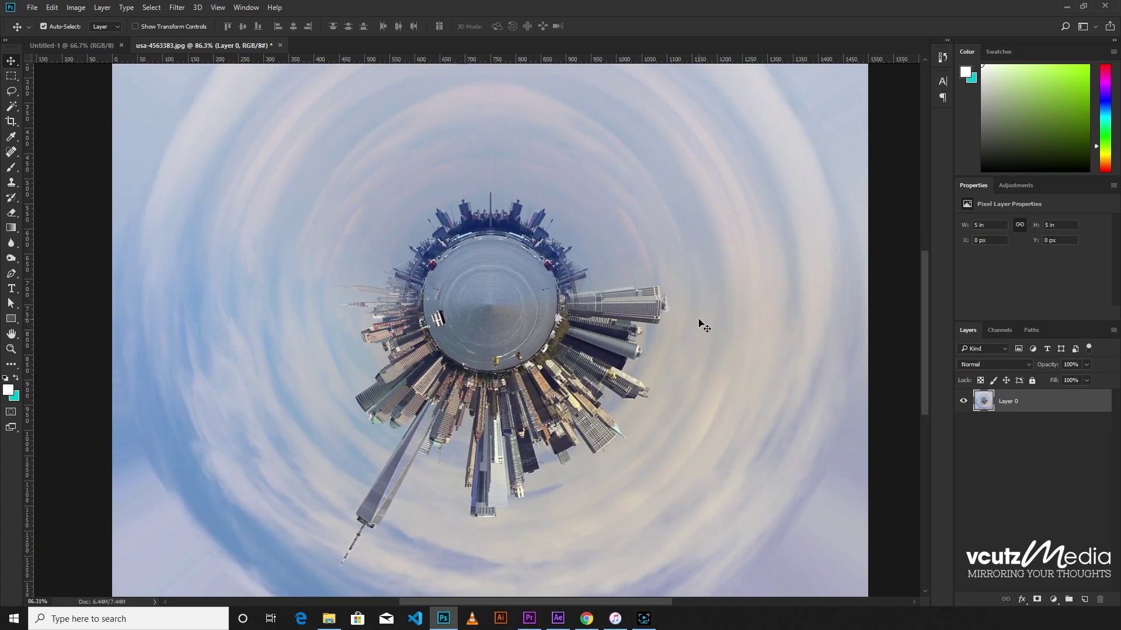
{"action": "scroll", "coordinate": [610, 346], "scroll_direction": "up", "scroll_amount": 2}
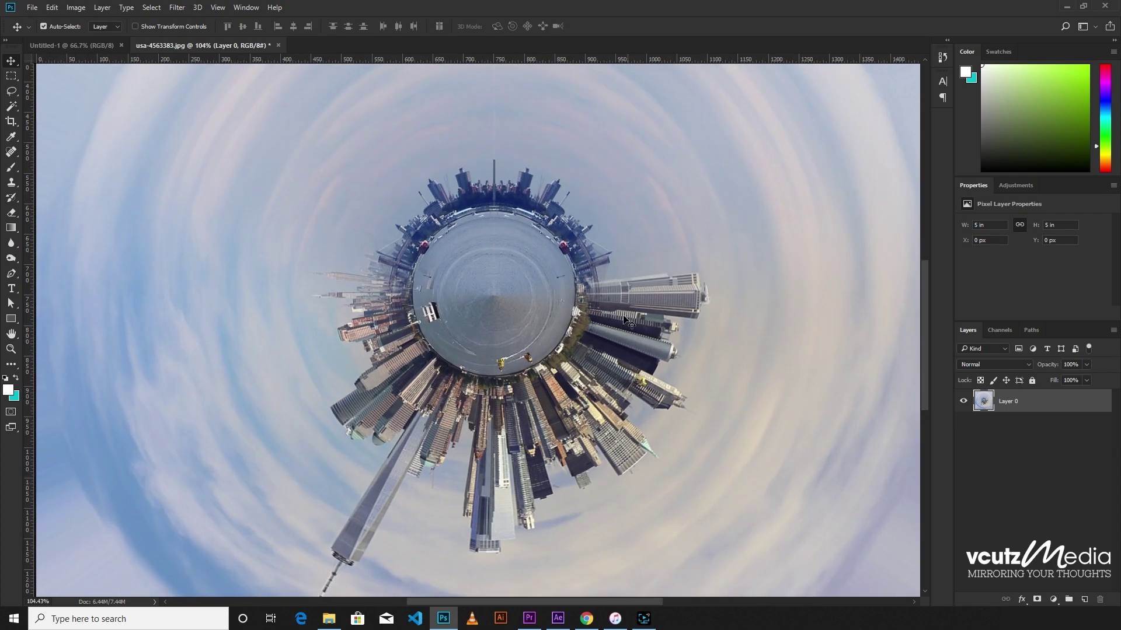
{"action": "scroll", "coordinate": [618, 318], "scroll_direction": "down", "scroll_amount": 1}
{"action": "scroll", "coordinate": [555, 311], "scroll_direction": "down", "scroll_amount": 1}
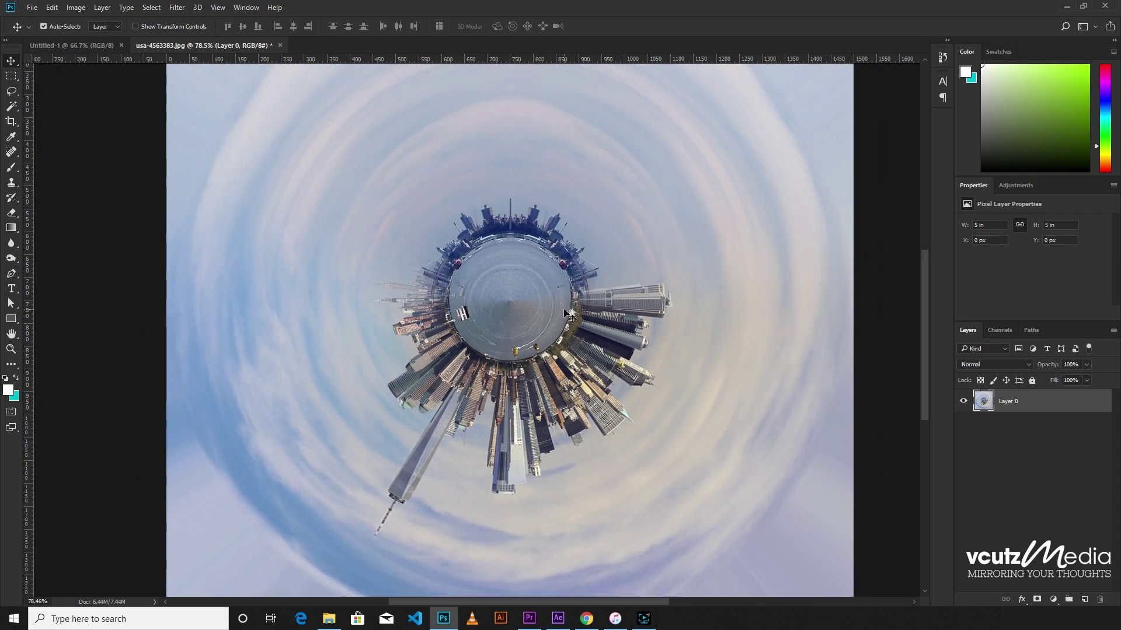
{"action": "scroll", "coordinate": [515, 268], "scroll_direction": "up", "scroll_amount": 2}
{"action": "scroll", "coordinate": [515, 268], "scroll_direction": "up", "scroll_amount": 2}
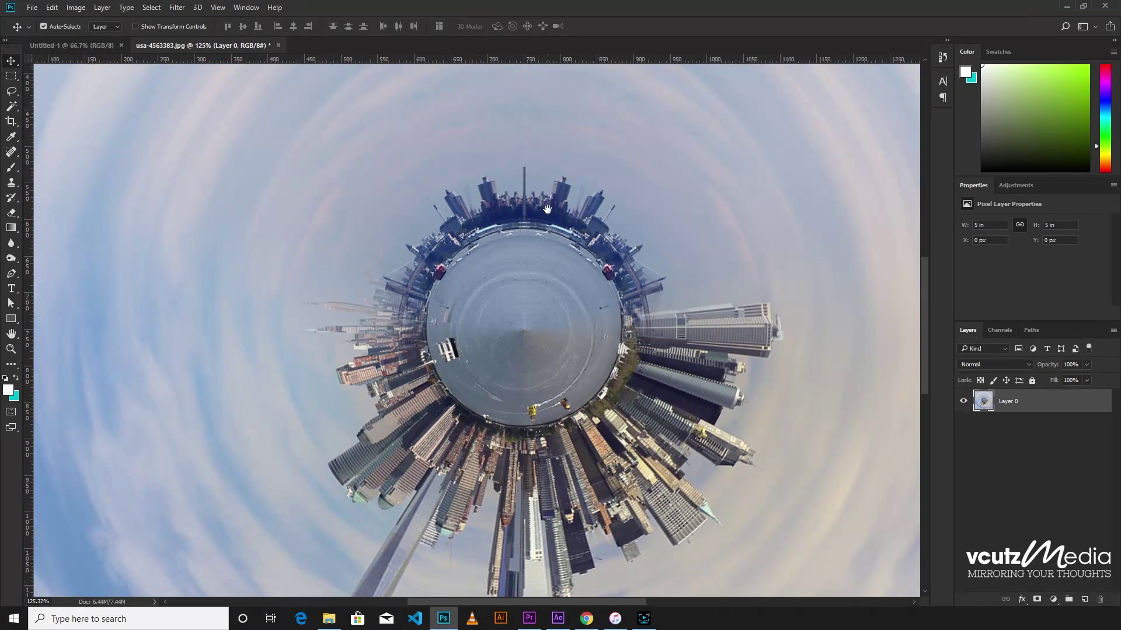
{"action": "mouse_move", "coordinate": [547, 209]}
{"action": "left_mouse_down"}
{"action": "mouse_move", "coordinate": [545, 234]}
{"action": "mouse_move", "coordinate": [594, 333]}
{"action": "left_mouse_up"}
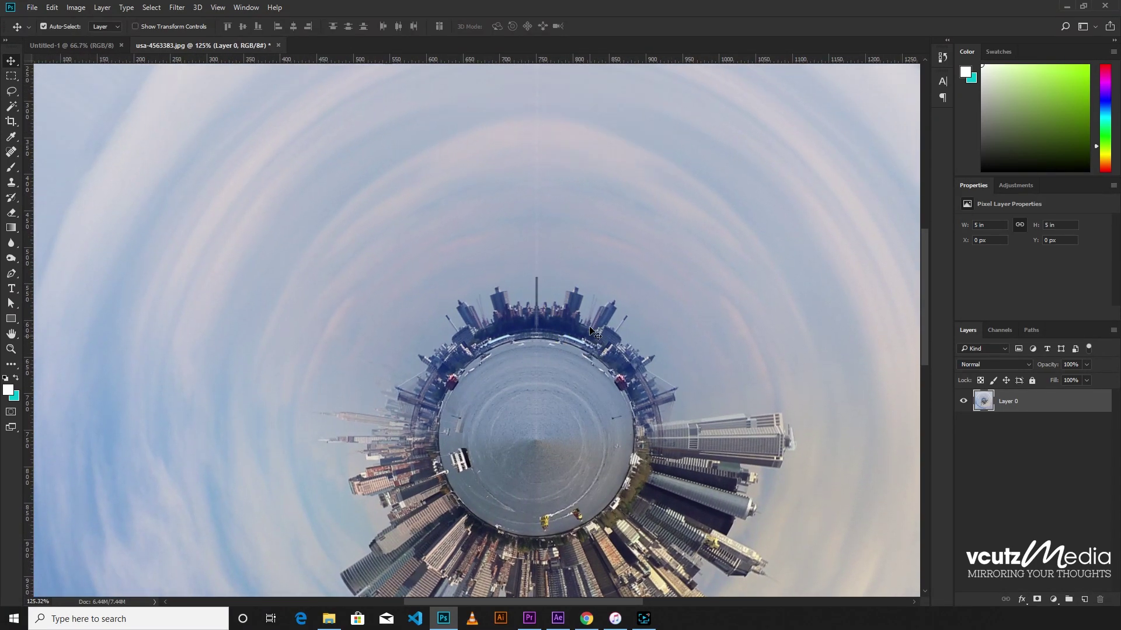
{"action": "scroll", "coordinate": [593, 333], "scroll_direction": "up", "scroll_amount": 3}
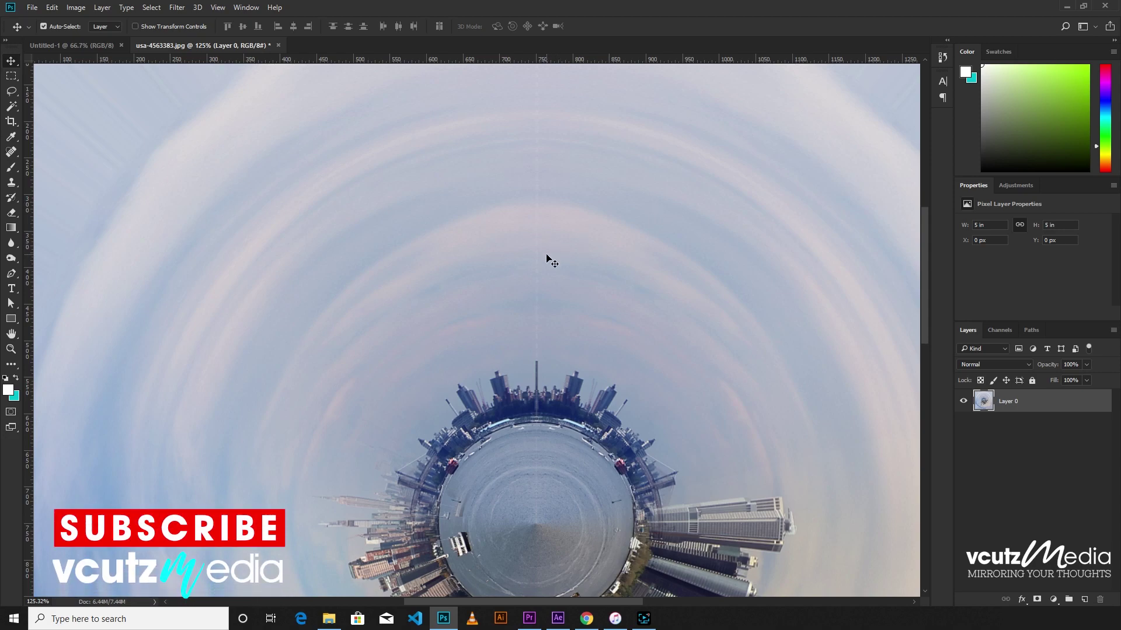
{"action": "scroll", "coordinate": [548, 260], "scroll_direction": "down", "scroll_amount": 2}
{"action": "scroll", "coordinate": [620, 310], "scroll_direction": "down", "scroll_amount": 1}
{"action": "scroll", "coordinate": [613, 311], "scroll_direction": "down", "scroll_amount": 1}
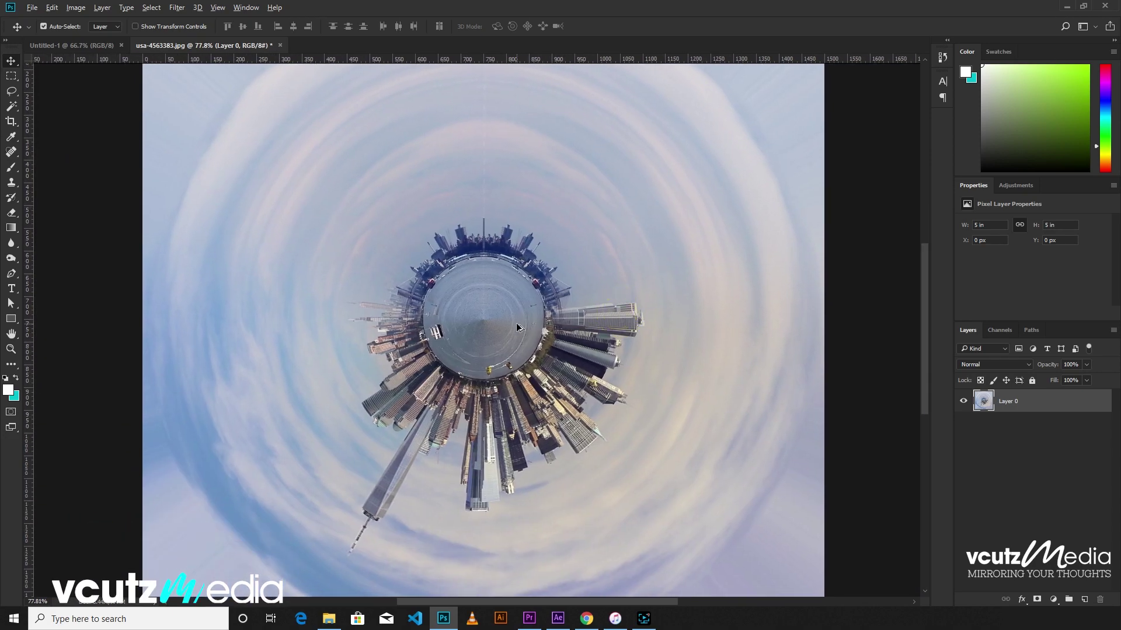
{"action": "scroll", "coordinate": [516, 323], "scroll_direction": "up", "scroll_amount": 2}
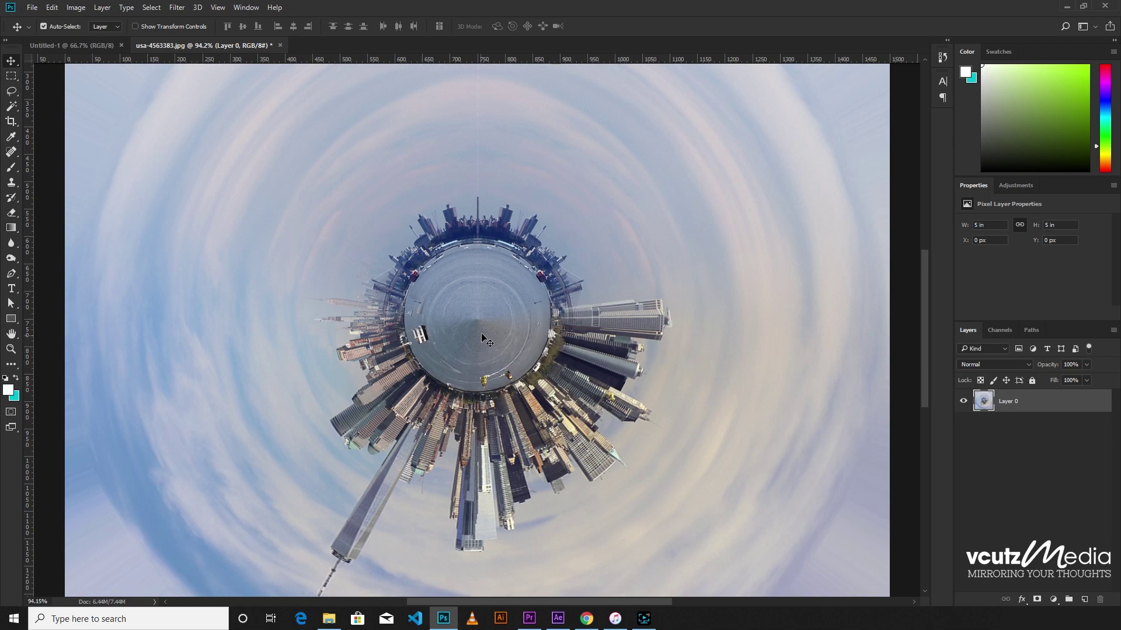
{"action": "scroll", "coordinate": [502, 315], "scroll_direction": "down", "scroll_amount": 2}
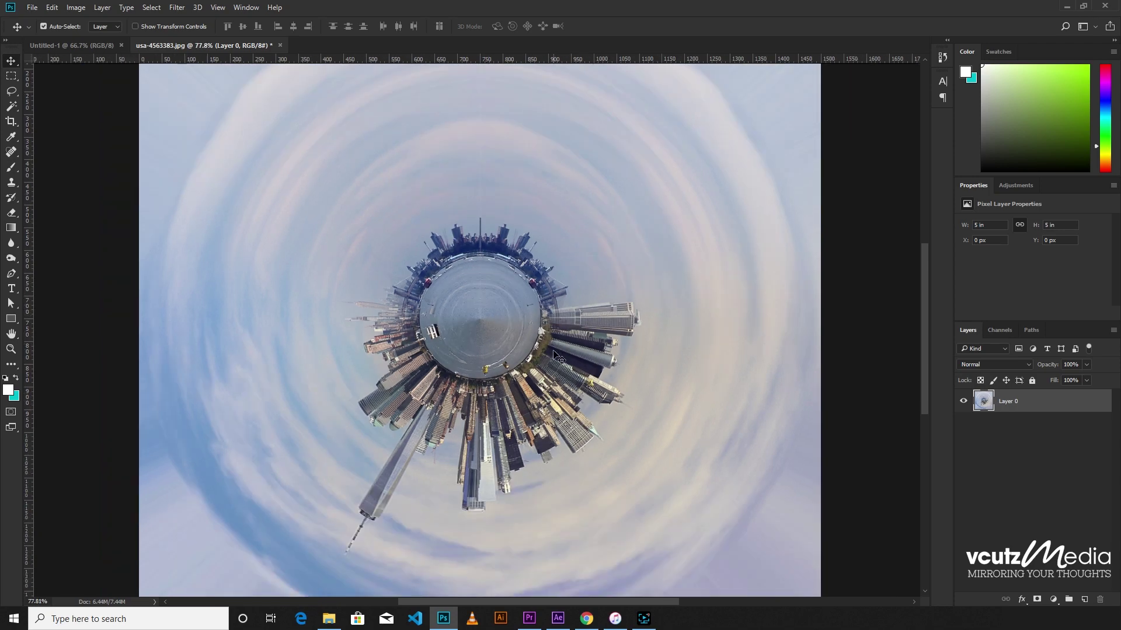
{"action": "scroll", "coordinate": [476, 343], "scroll_direction": "down", "scroll_amount": 2}
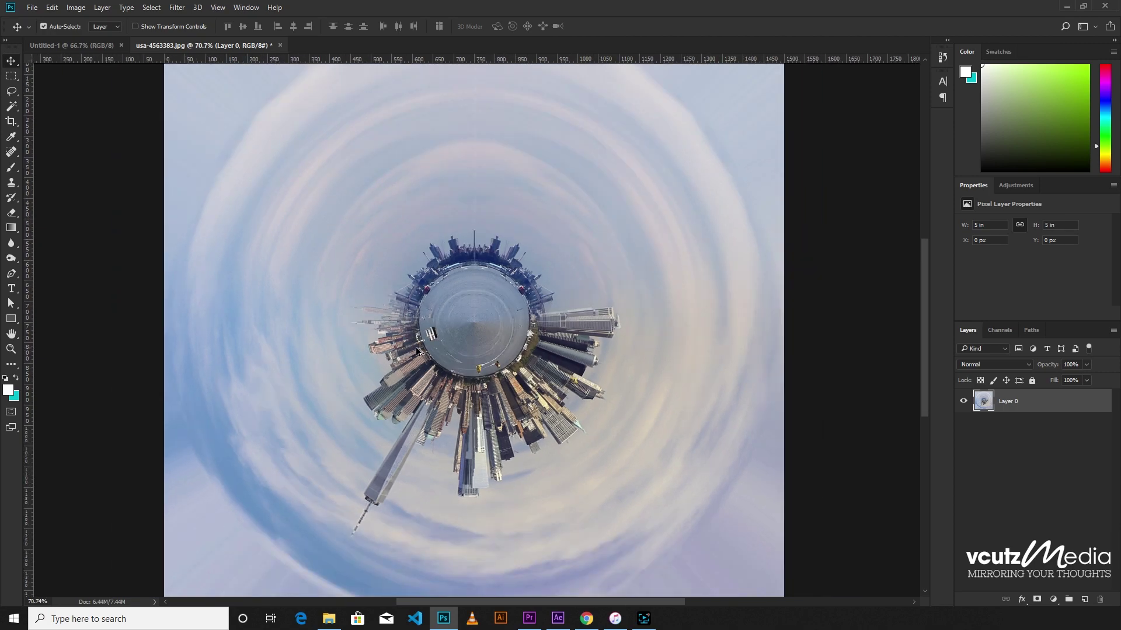
{"action": "scroll", "coordinate": [473, 315], "scroll_direction": "up", "scroll_amount": 1}
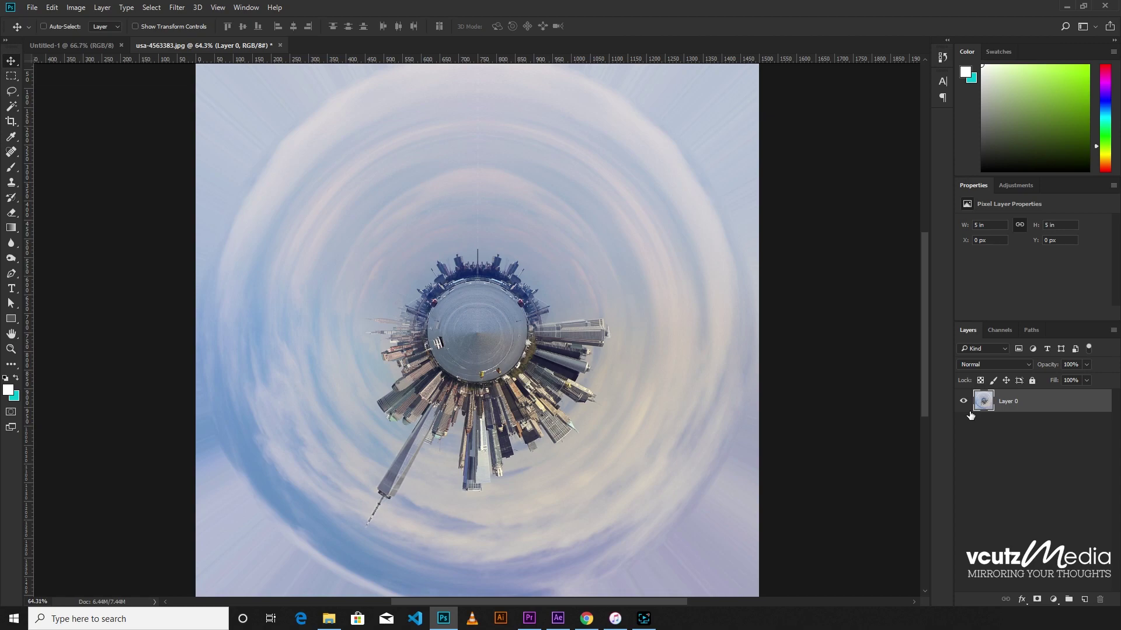
{"action": "key", "text": "ctrl+l"}
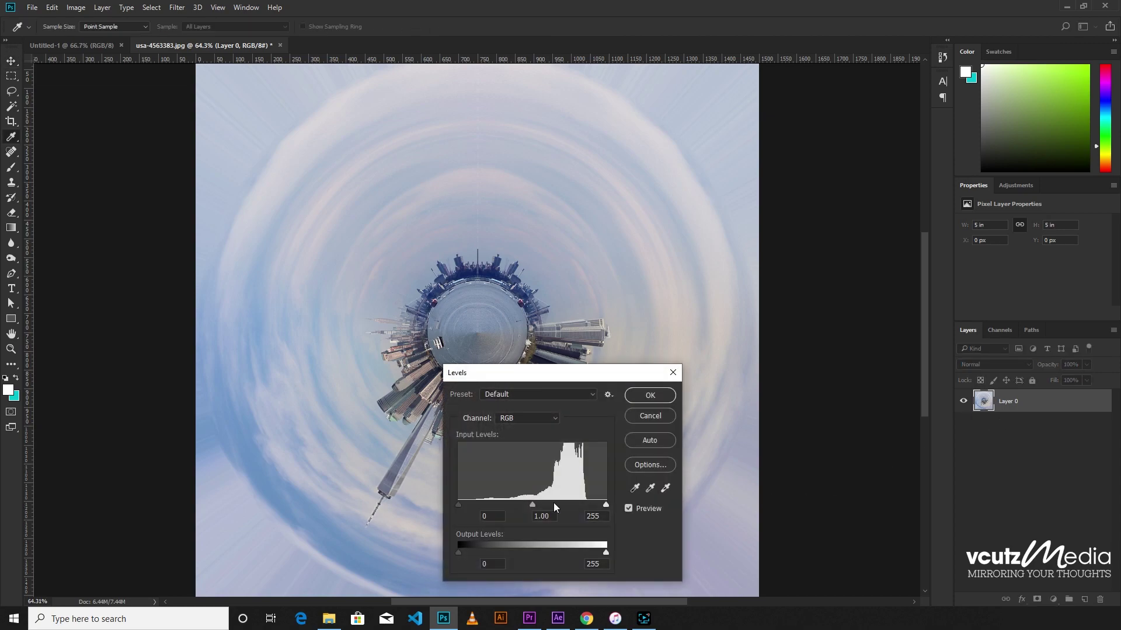
{"action": "left_click_drag", "start_coordinate": [533, 507], "coordinate": [520, 506]}
{"action": "left_click_drag", "start_coordinate": [606, 506], "coordinate": [601, 506]}
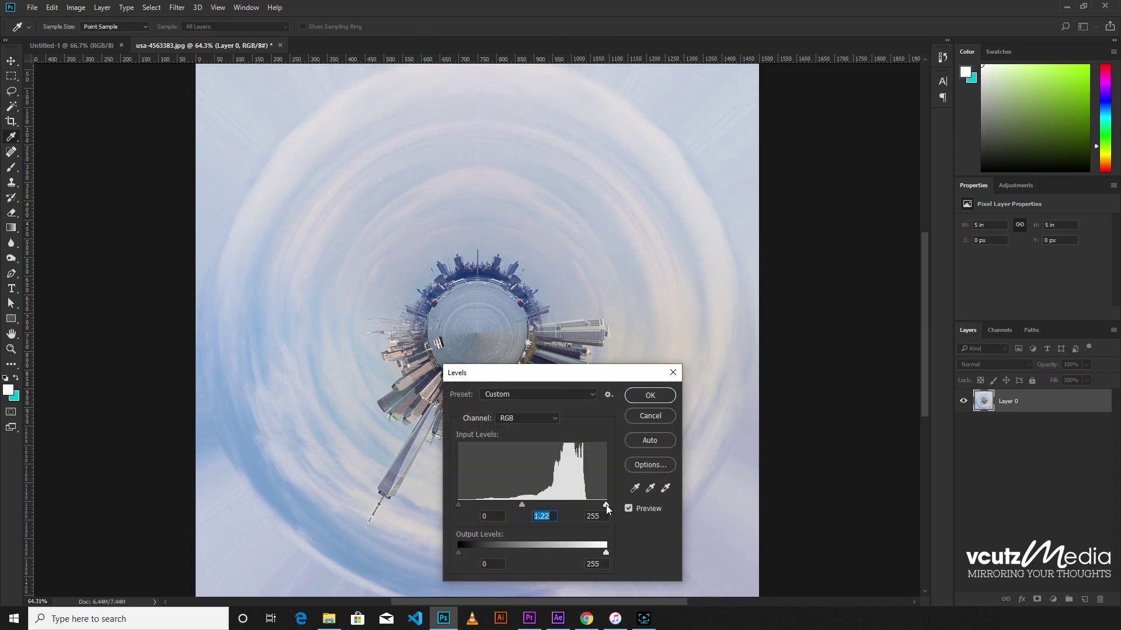
{"action": "left_click", "coordinate": [650, 395]}
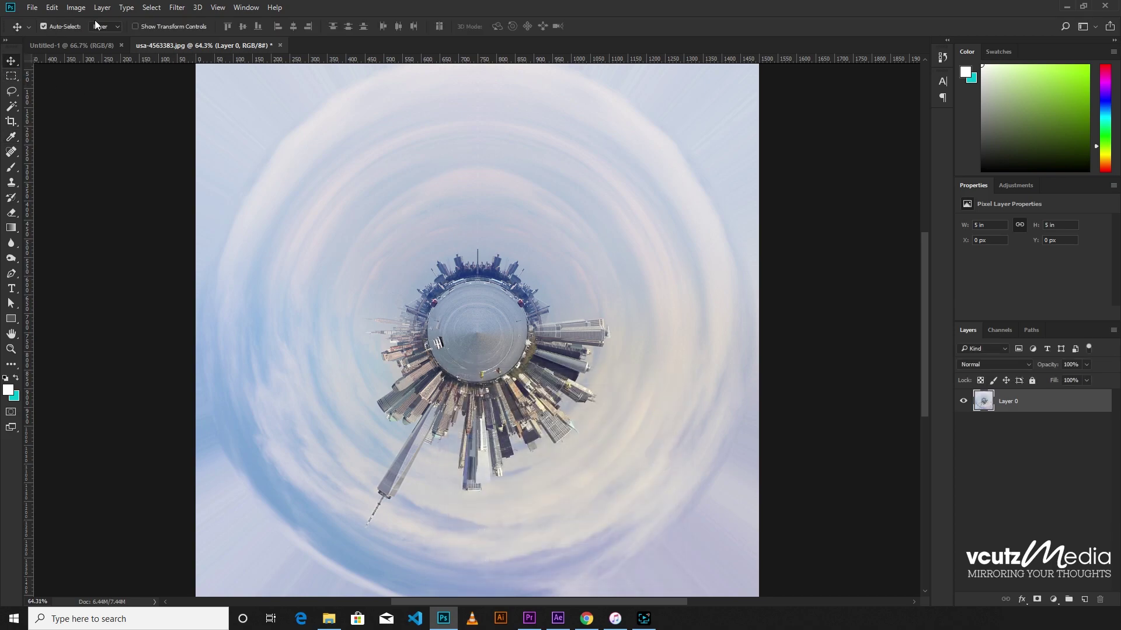
{"action": "left_click", "coordinate": [76, 8]}
{"action": "left_click", "coordinate": [75, 8]}
{"action": "mouse_move", "coordinate": [94, 37]}
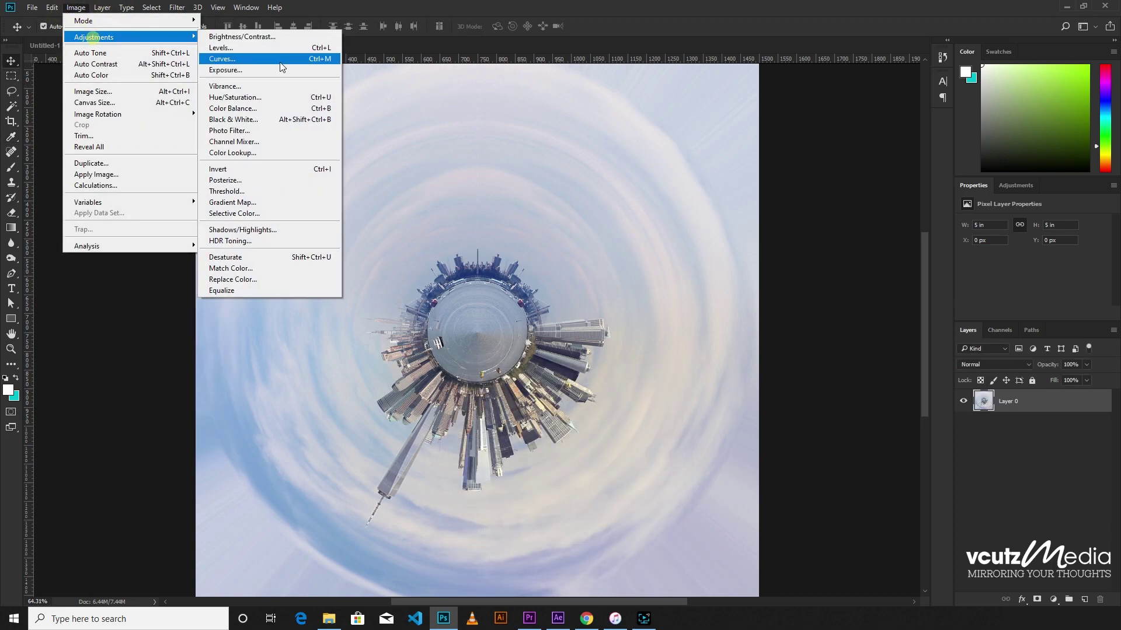
{"action": "left_click", "coordinate": [252, 109]}
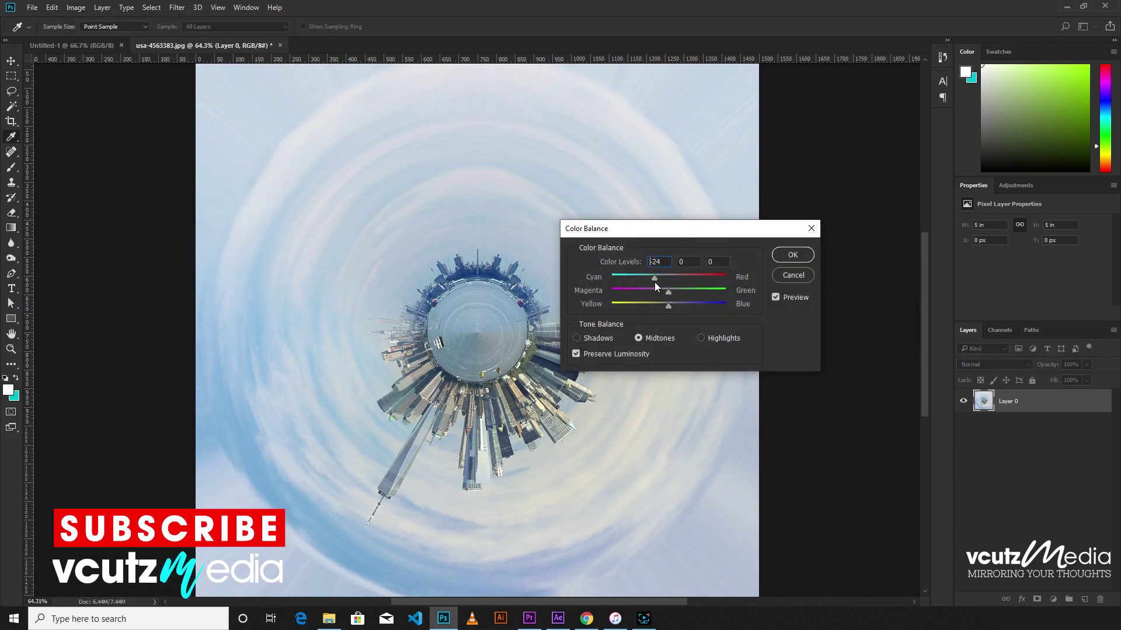
{"action": "left_click", "coordinate": [794, 256]}
{"action": "key", "text": "v"}
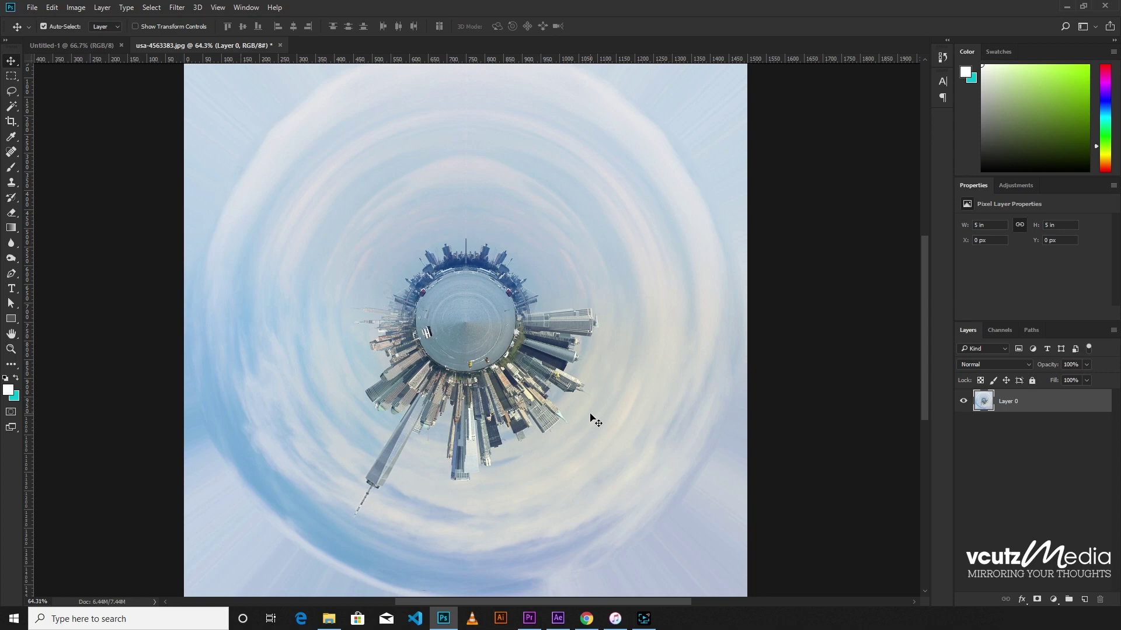
{"action": "scroll", "coordinate": [483, 415], "scroll_direction": "up", "scroll_amount": 1}
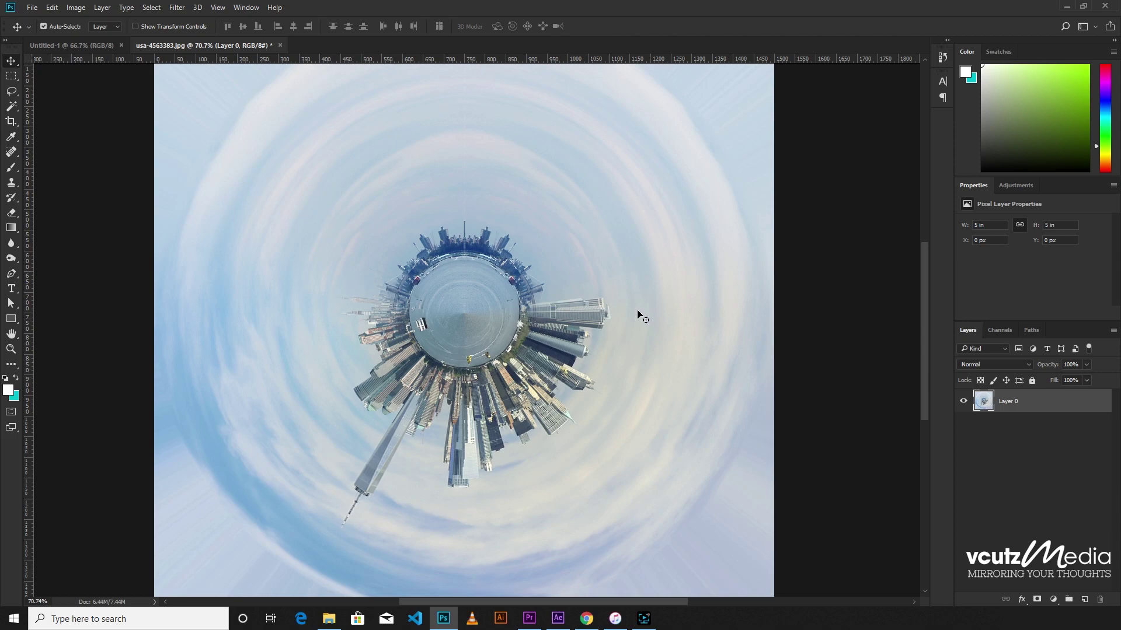
{"action": "scroll", "coordinate": [470, 439], "scroll_direction": "down", "scroll_amount": 2}
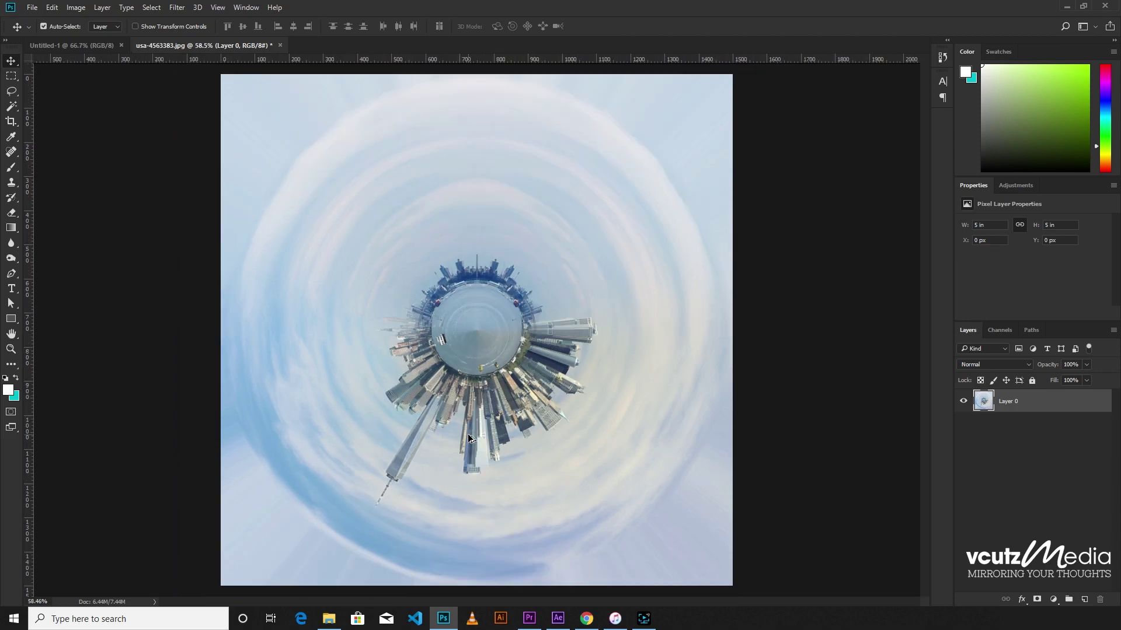
{"action": "scroll", "coordinate": [546, 403], "scroll_direction": "up", "scroll_amount": 1}
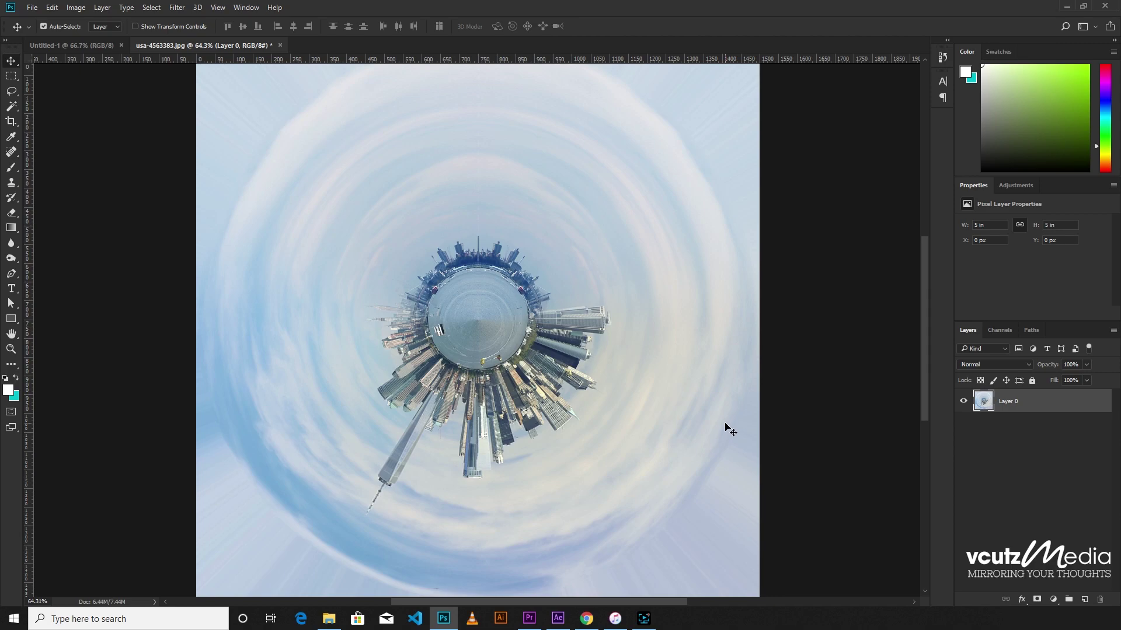
{"action": "left_click", "coordinate": [557, 618]}
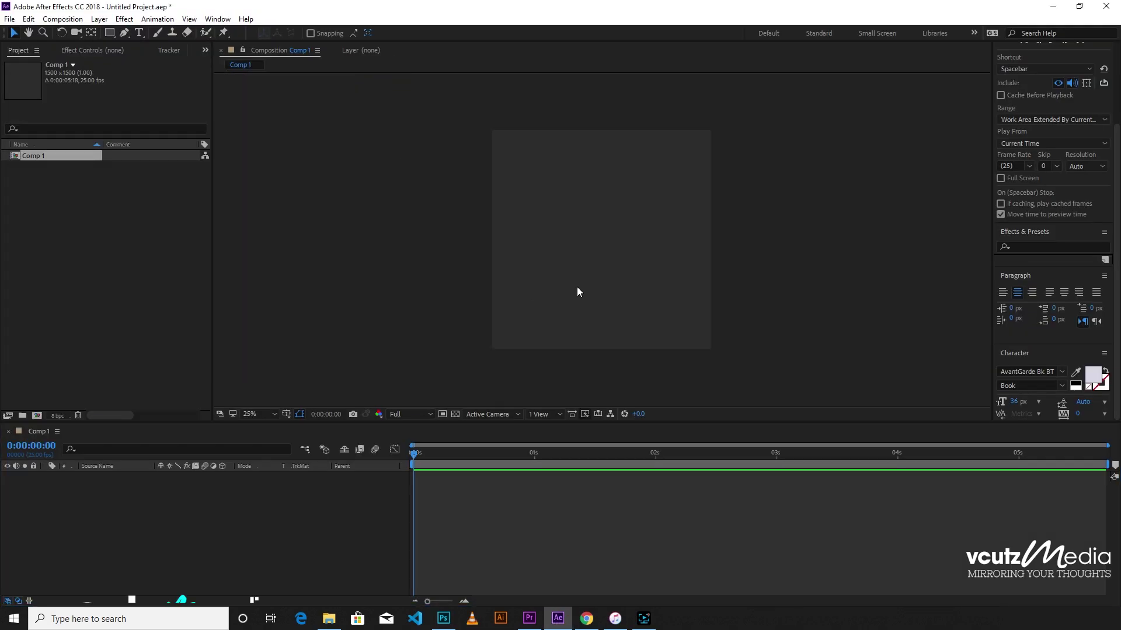
{"action": "key", "text": "period"}
{"action": "key", "text": "period"}
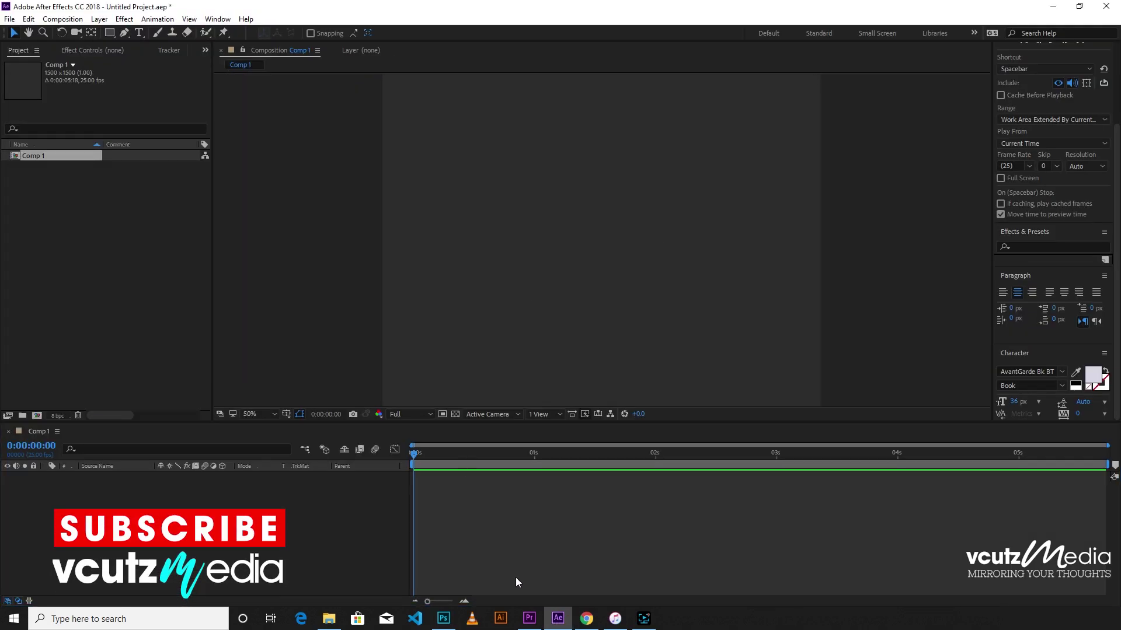
{"action": "left_click", "coordinate": [530, 618]}
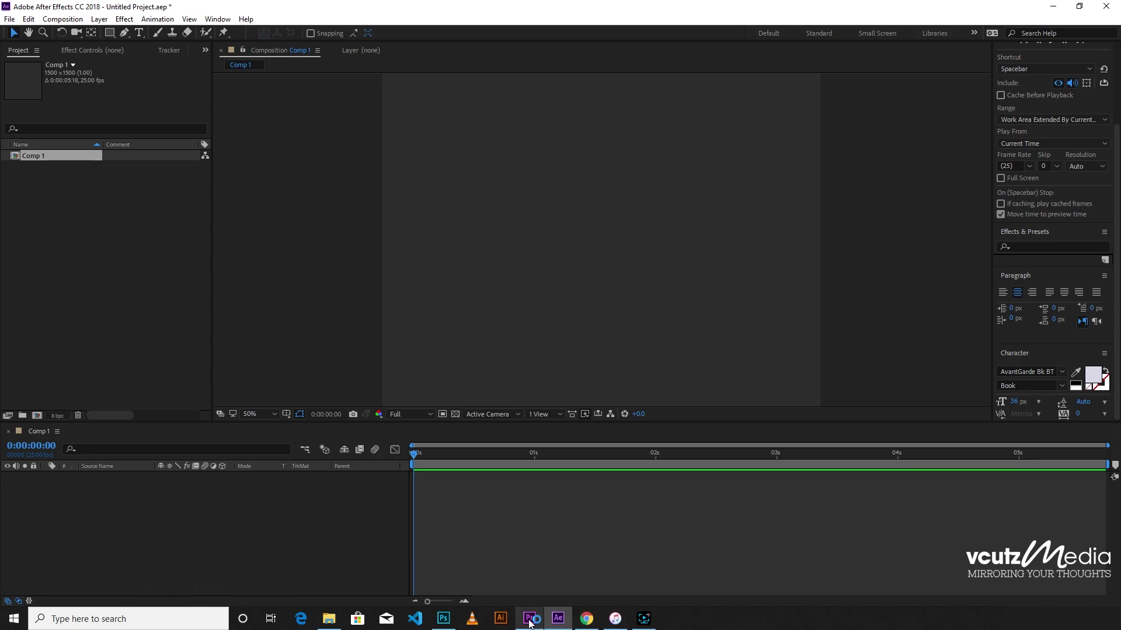
{"action": "left_click", "coordinate": [443, 619]}
{"action": "key", "text": "super"}
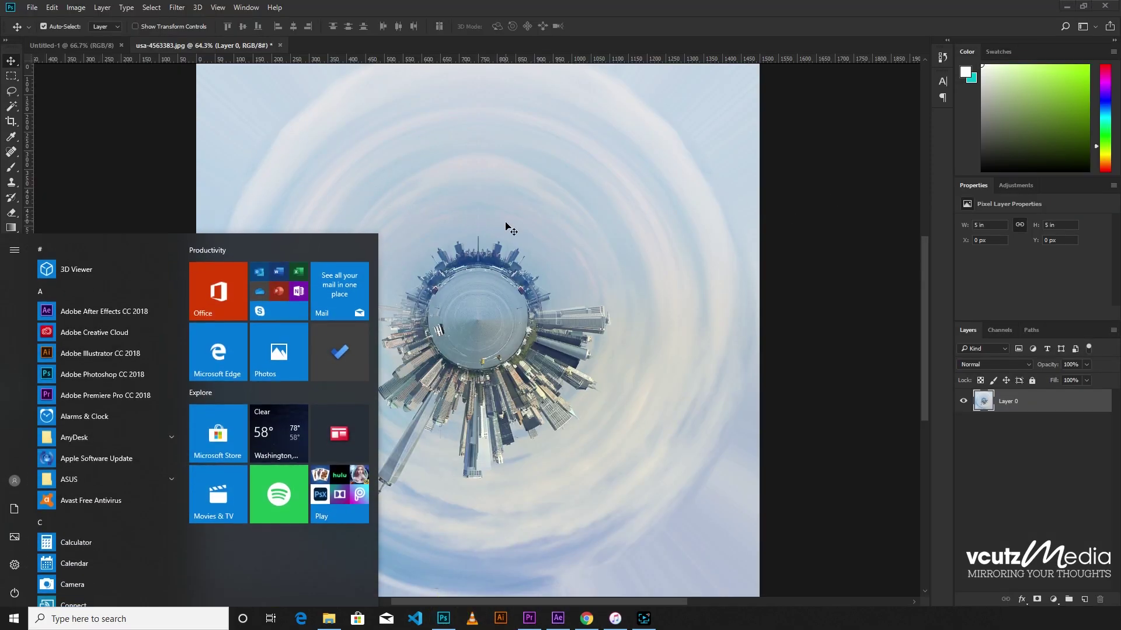
{"action": "key", "text": "super"}
{"action": "key", "text": "ctrl+0"}
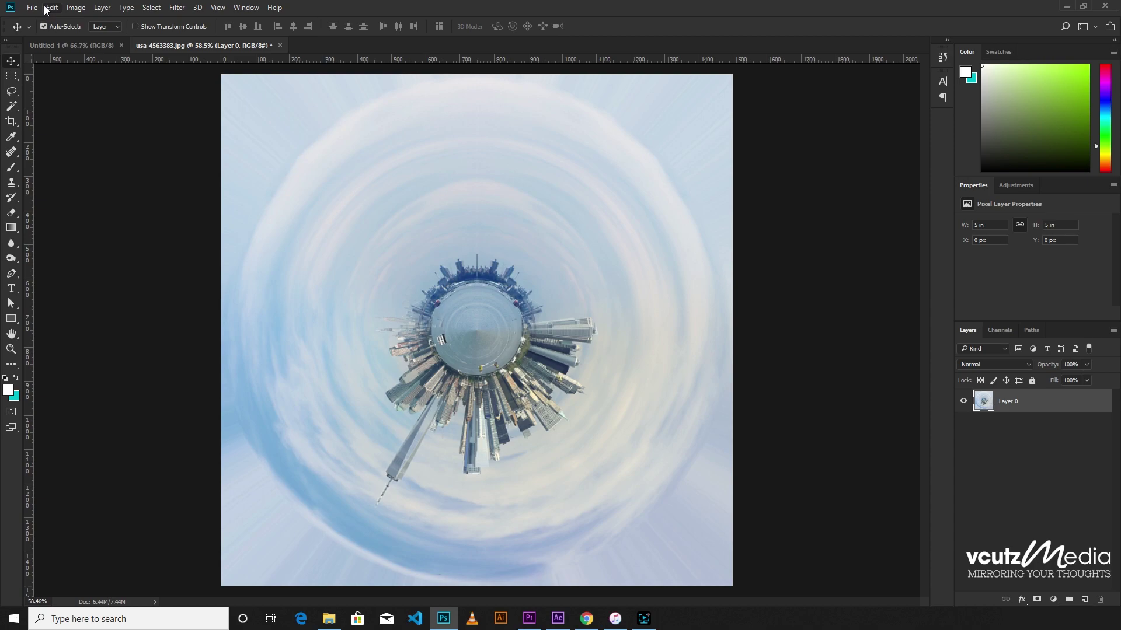
Check the image's colour mode under the Image menu.
{"action": "left_click", "coordinate": [73, 7]}
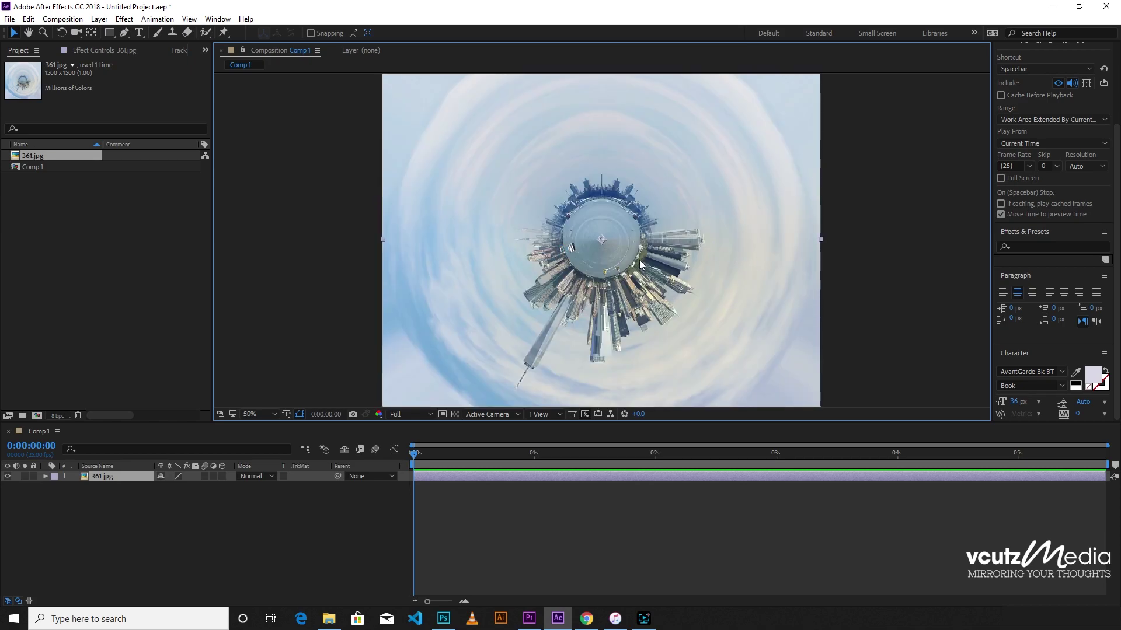
Zoom the viewer out, scale 361.jpg to 148.5%, and reveal its Transform properties.
{"action": "key", "text": "comma"}
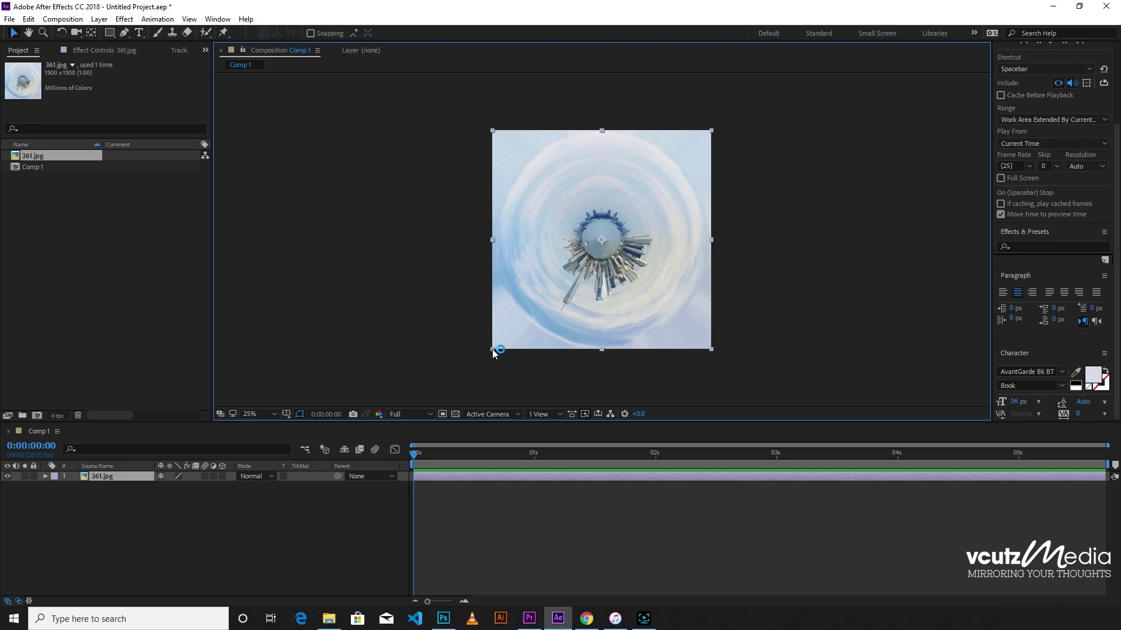
{"action": "left_click_drag", "start_coordinate": [492, 349], "coordinate": [416, 402]}
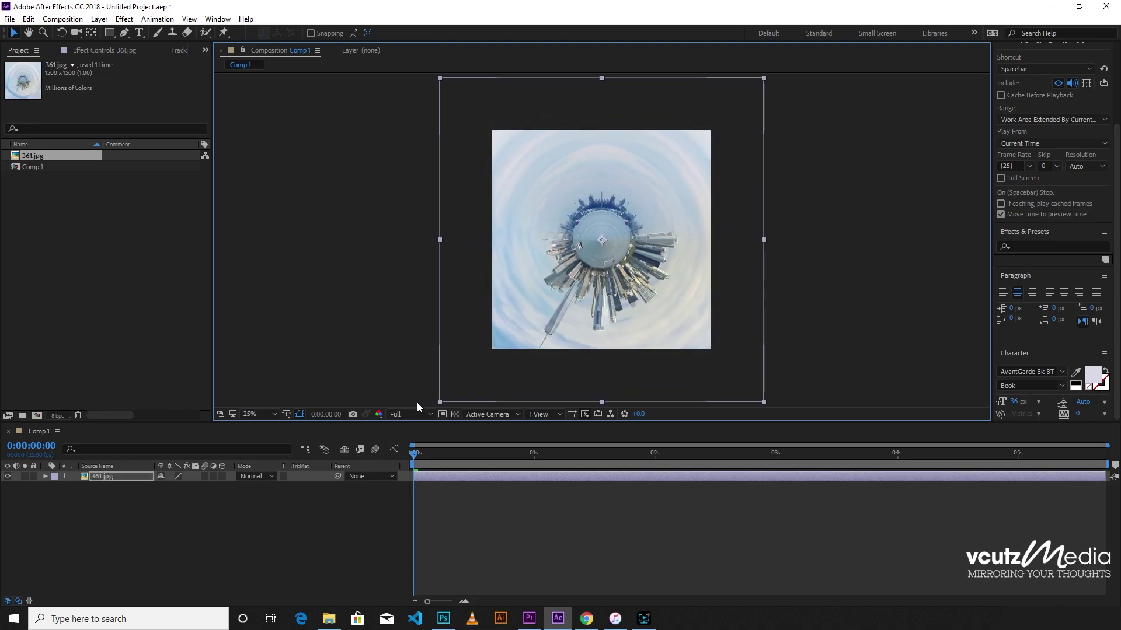
{"action": "left_click", "coordinate": [45, 477]}
{"action": "left_click", "coordinate": [55, 487]}
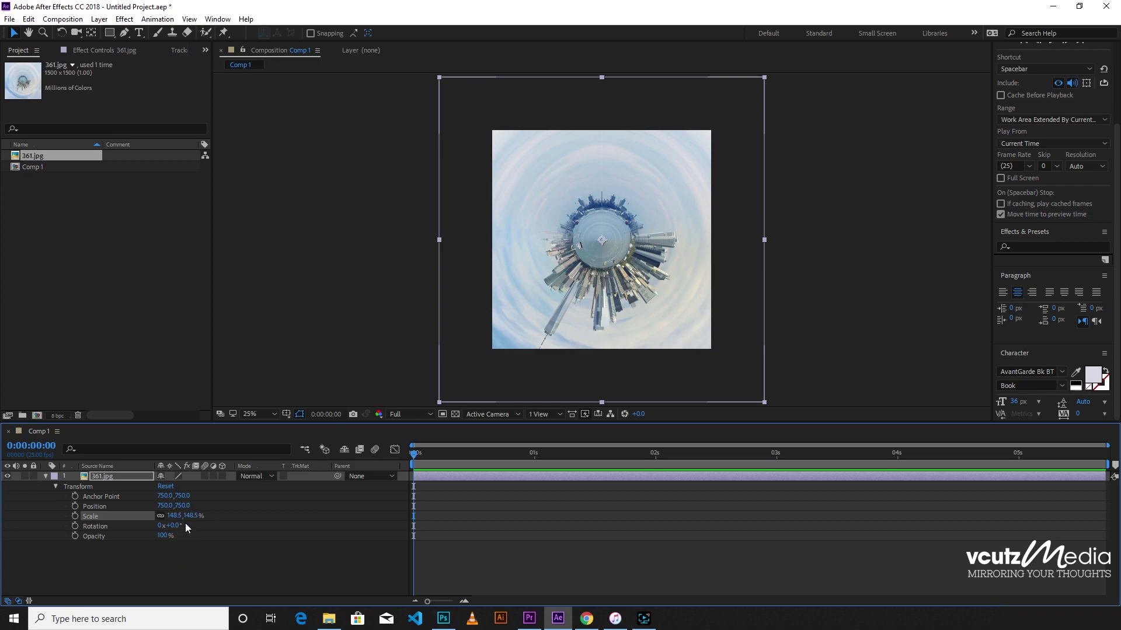
Scale the layer to 173.5%, move it to 750, 614, and preview from 0 s.
{"action": "left_click_drag", "start_coordinate": [188, 516], "coordinate": [193, 516]}
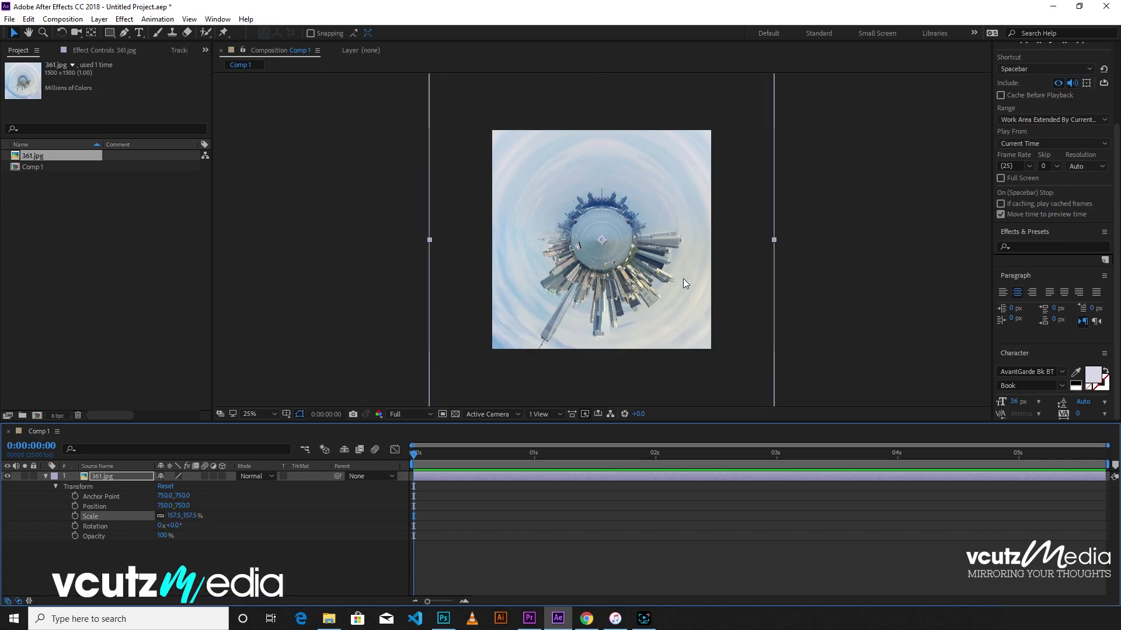
{"action": "left_click_drag", "start_coordinate": [642, 290], "coordinate": [640, 269]}
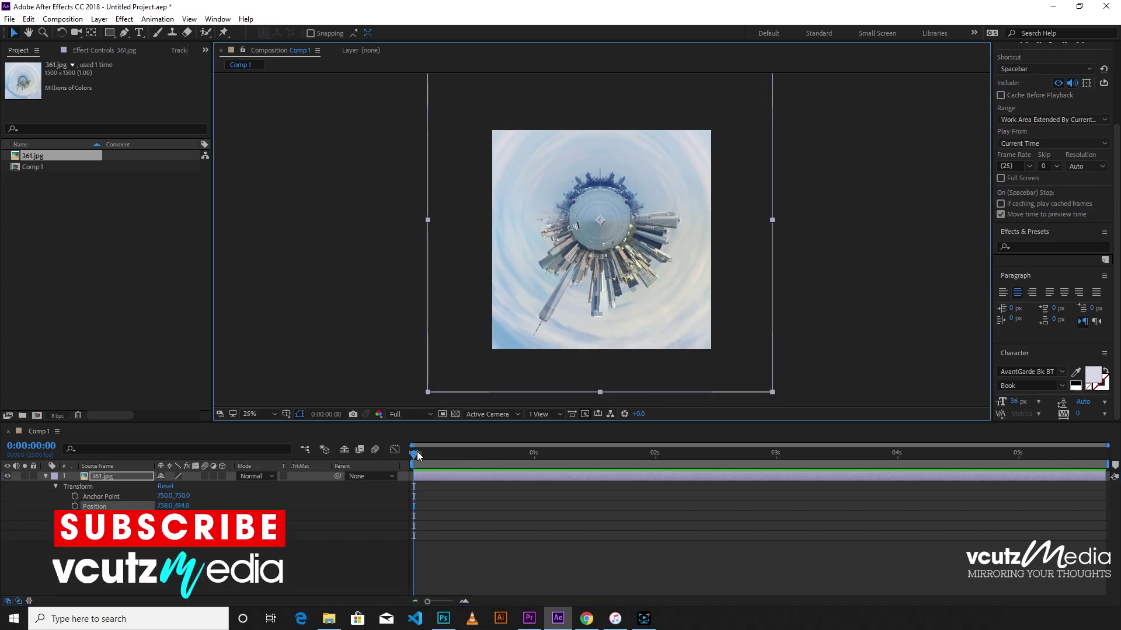
{"action": "left_click", "coordinate": [412, 455]}
{"action": "left_click_drag", "start_coordinate": [187, 515], "coordinate": [196, 515]}
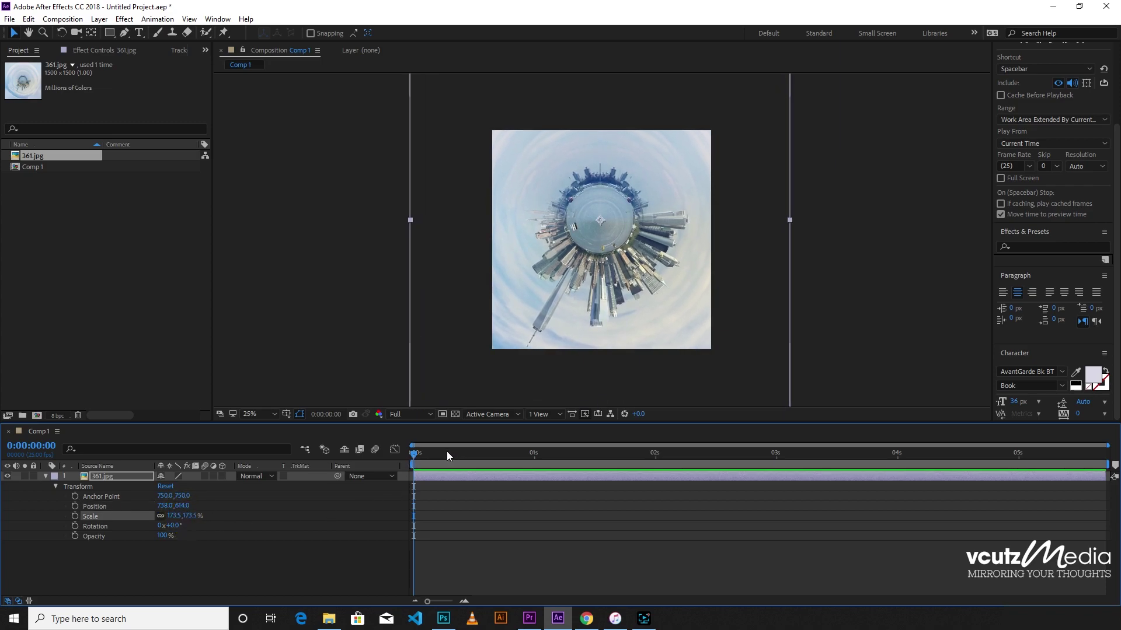
{"action": "key", "text": "space"}
Add Position, Scale, Rotation and Opacity keyframes and shift them later in time.
{"action": "left_click", "coordinate": [74, 506]}
{"action": "left_click", "coordinate": [75, 536]}
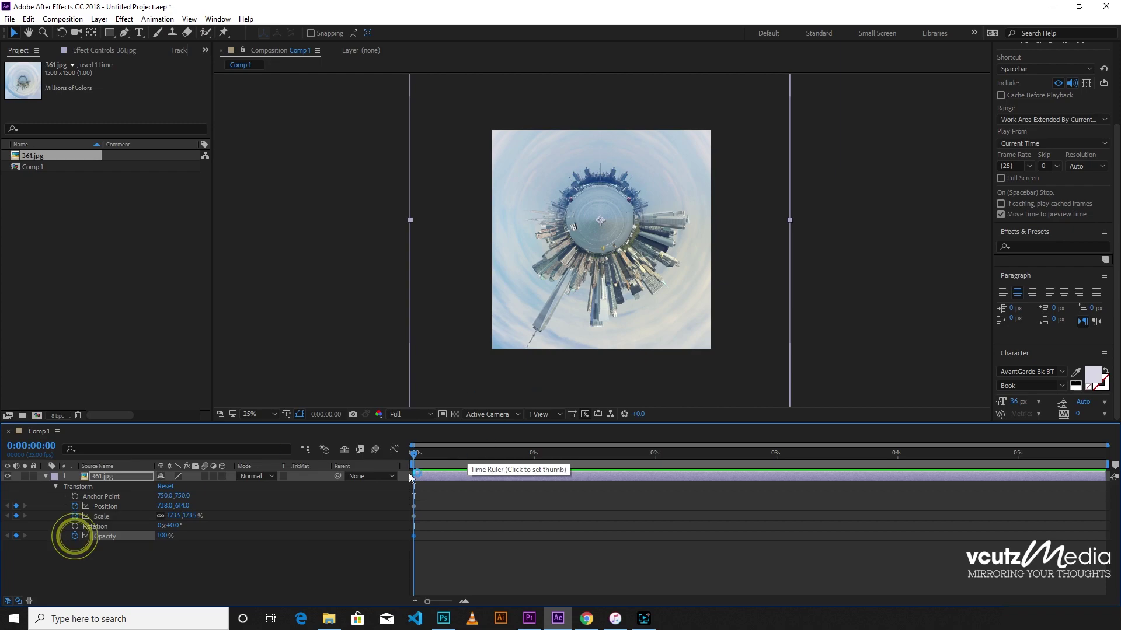
{"action": "left_click", "coordinate": [74, 526]}
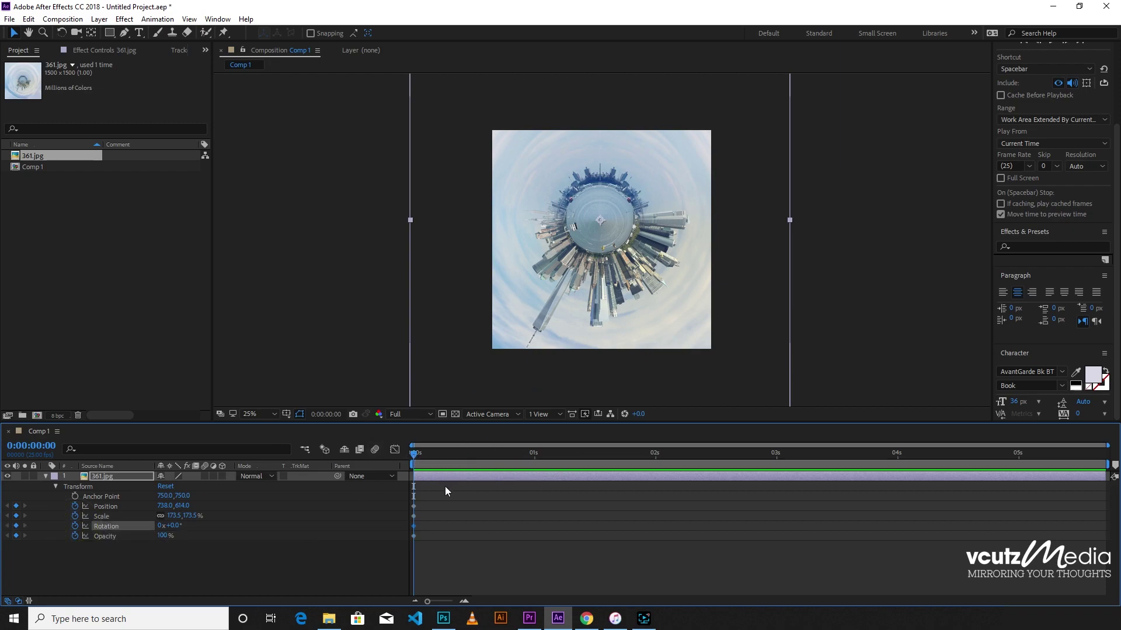
{"action": "mouse_move", "coordinate": [445, 486]}
{"action": "left_mouse_down"}
{"action": "mouse_move", "coordinate": [401, 553]}
{"action": "mouse_move", "coordinate": [855, 537]}
{"action": "left_mouse_up"}
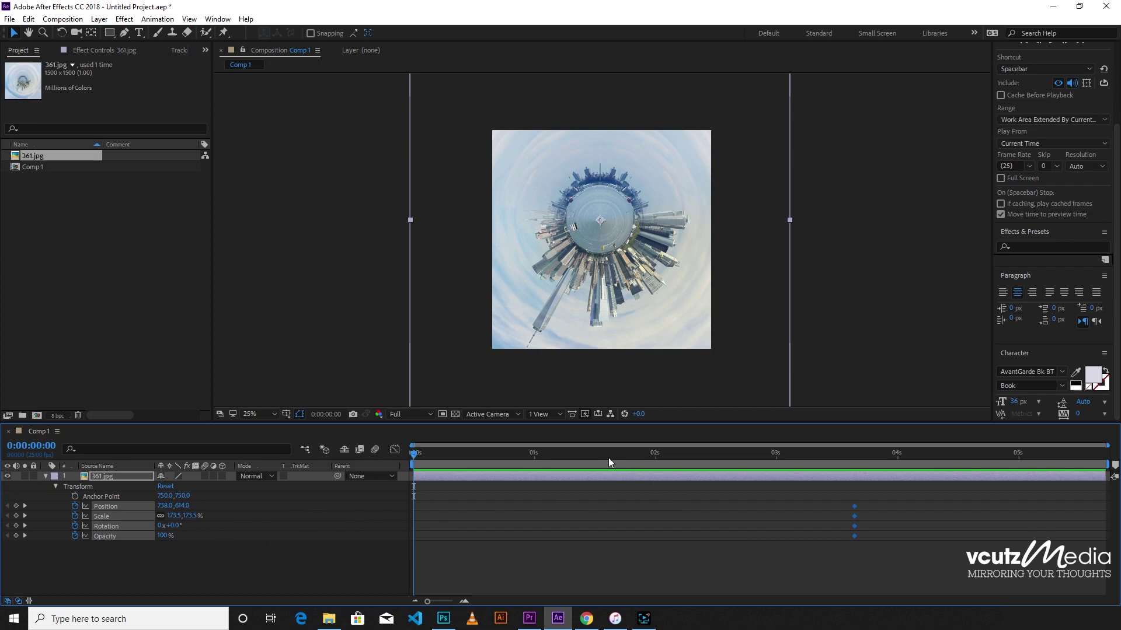
Place the keyframes at about 4 s, with the Rotation keyframe near the clip's end.
{"action": "left_click_drag", "start_coordinate": [608, 458], "coordinate": [487, 471]}
{"action": "left_click_drag", "start_coordinate": [855, 526], "coordinate": [902, 534]}
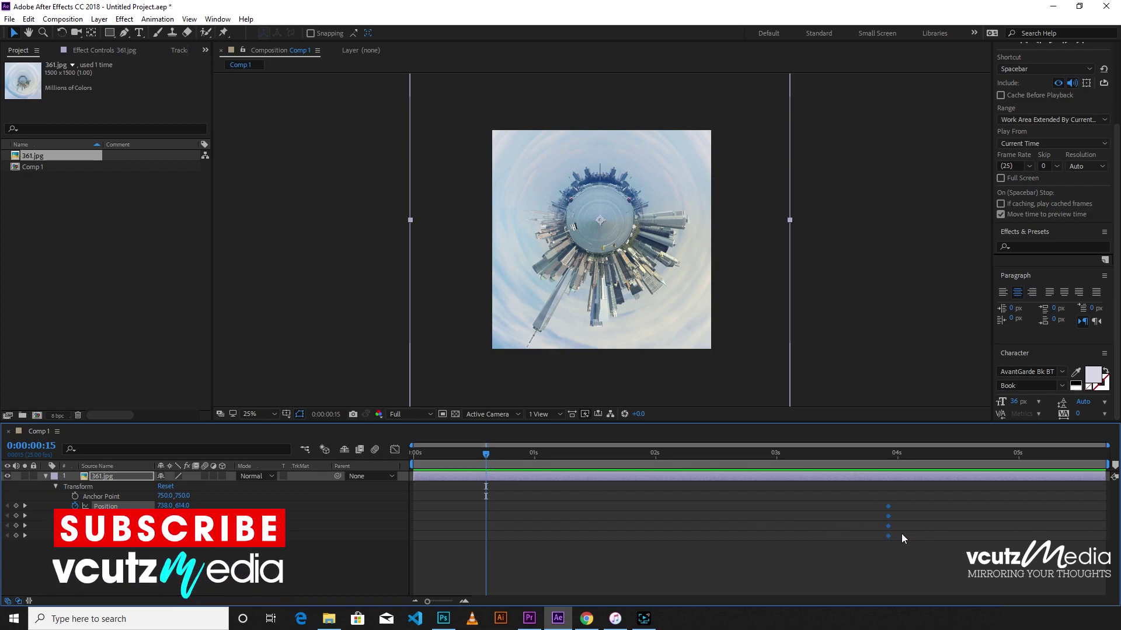
{"action": "left_click", "coordinate": [888, 527]}
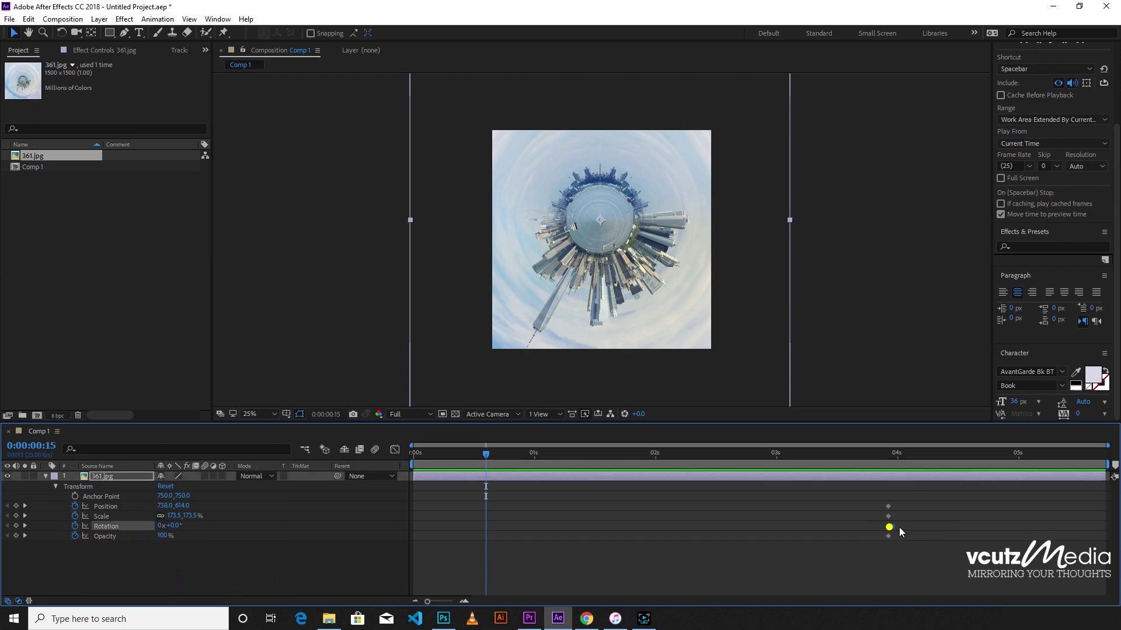
{"action": "left_click_drag", "start_coordinate": [899, 528], "coordinate": [1102, 527]}
{"action": "left_click_drag", "start_coordinate": [486, 456], "coordinate": [428, 455]}
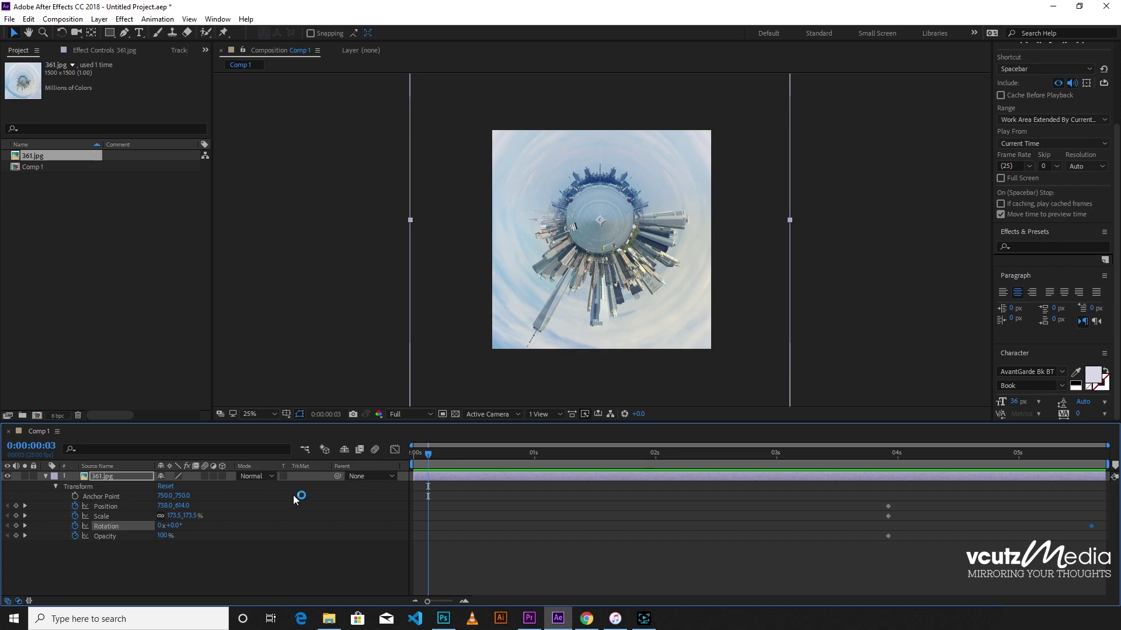
Set Rotation to about -190° at frame 3, creating an early keyframe.
{"action": "left_click_drag", "start_coordinate": [175, 525], "coordinate": [57, 536]}
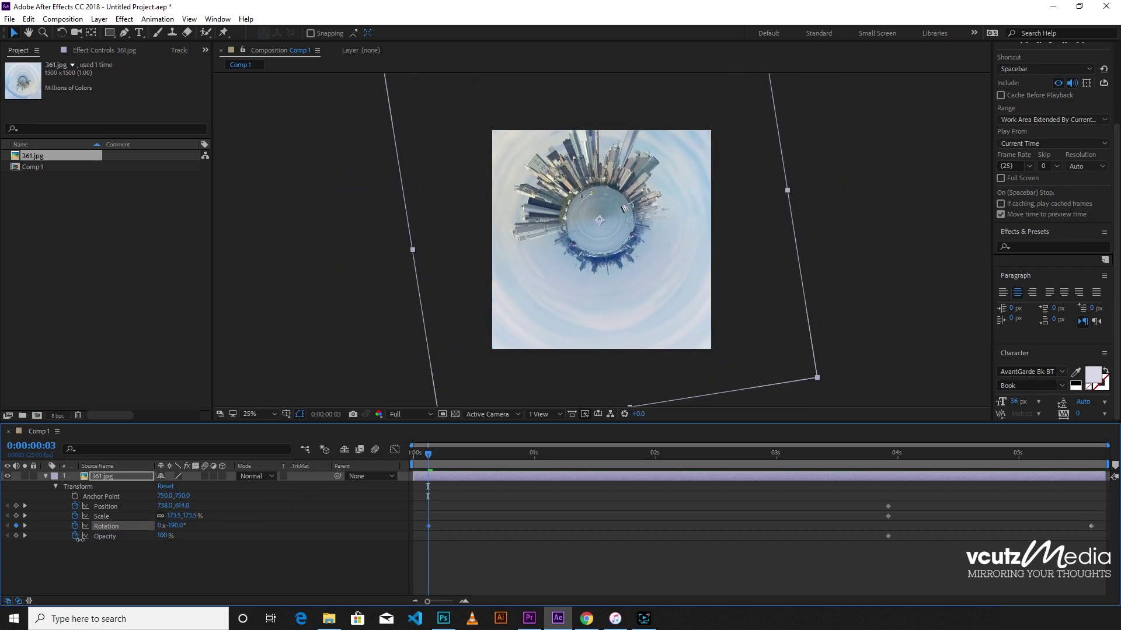